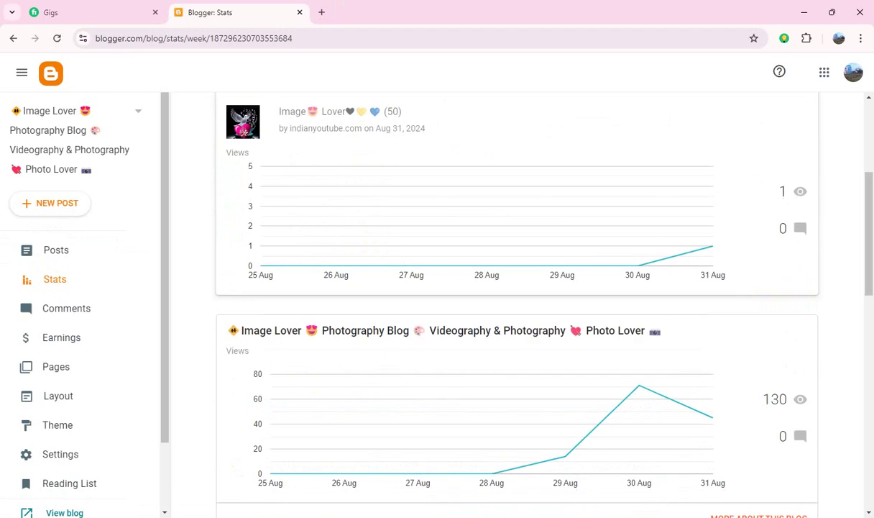
Step: Look over the blog's weekly stats, open its list of posts and switch the list to bulk management
scroll(516, 302, down, 7)
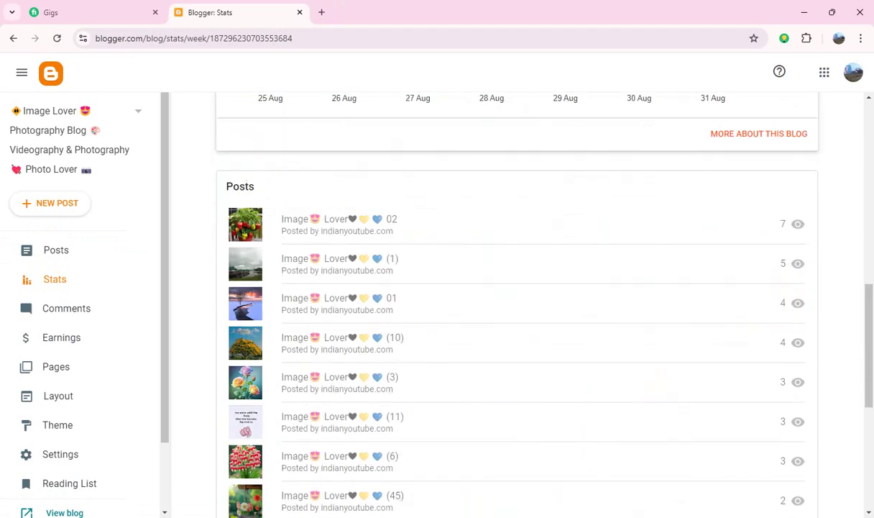
scroll(517, 302, down, 2)
scroll(516, 302, up, 10)
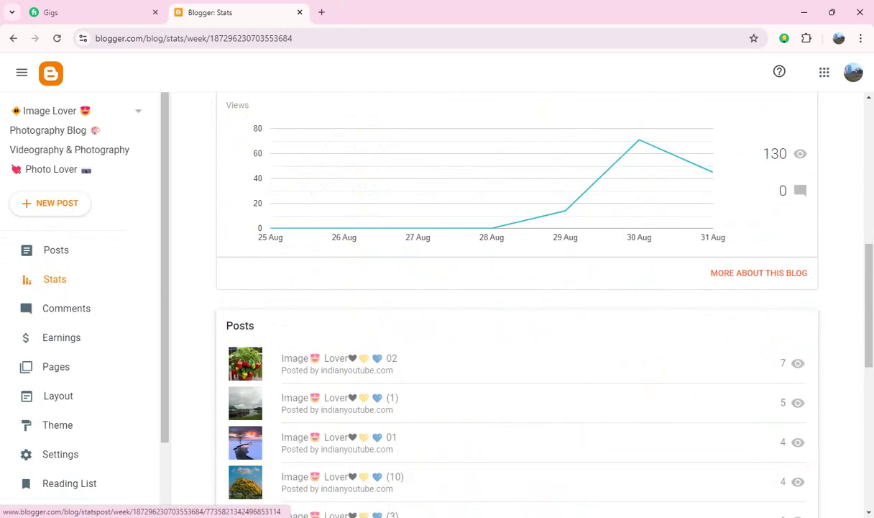
scroll(516, 302, up, 2)
click(50, 249)
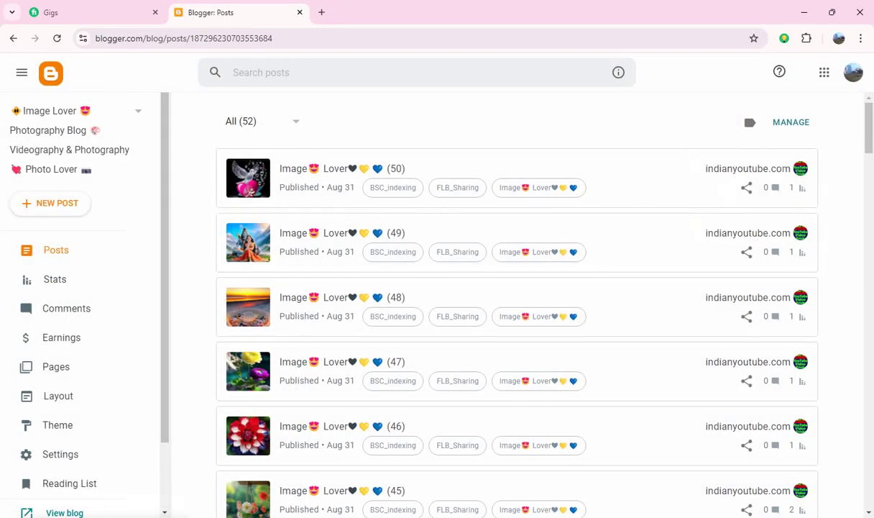
click(791, 121)
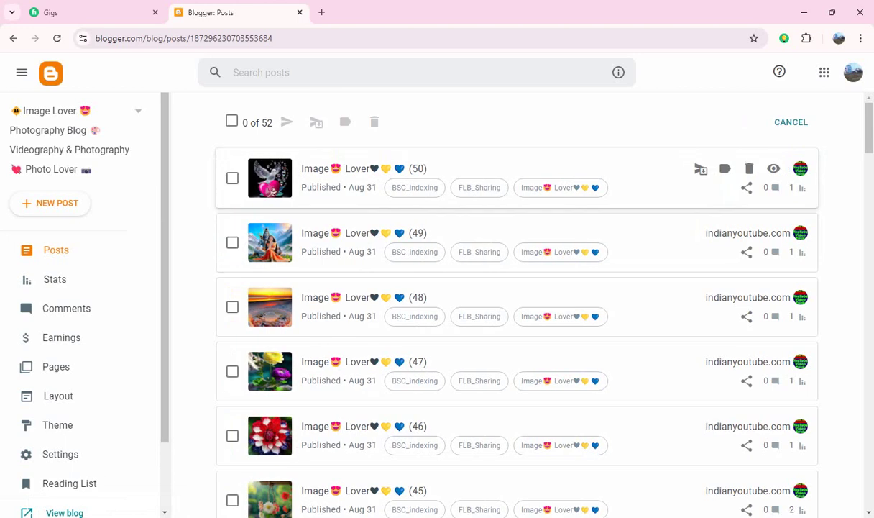
Step: Mark posts (50) and (49) in the list and open each one's public page, returning to the post list
click(232, 178)
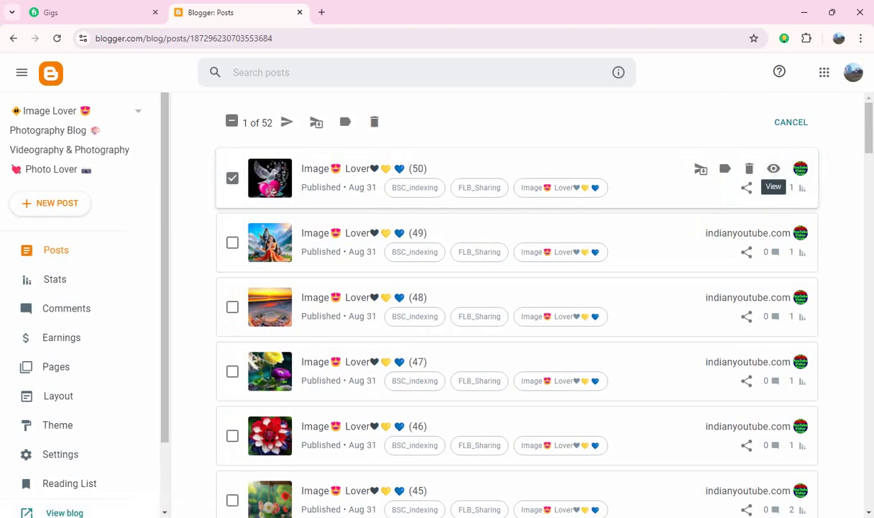
click(774, 169)
click(237, 13)
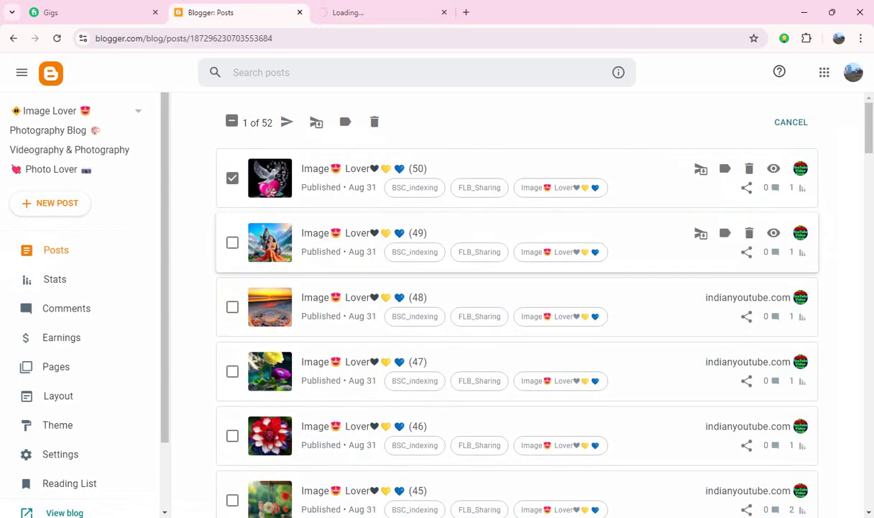
click(233, 242)
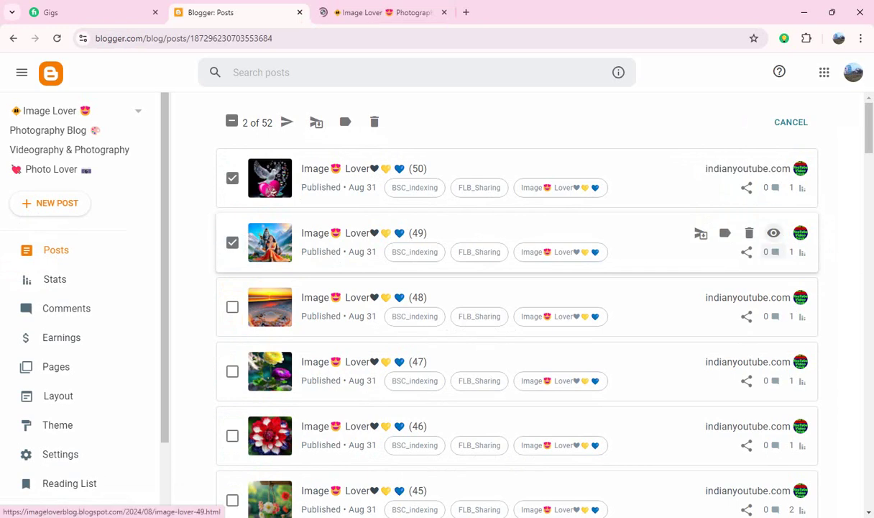
click(773, 232)
key(ctrl+shift+Tab)
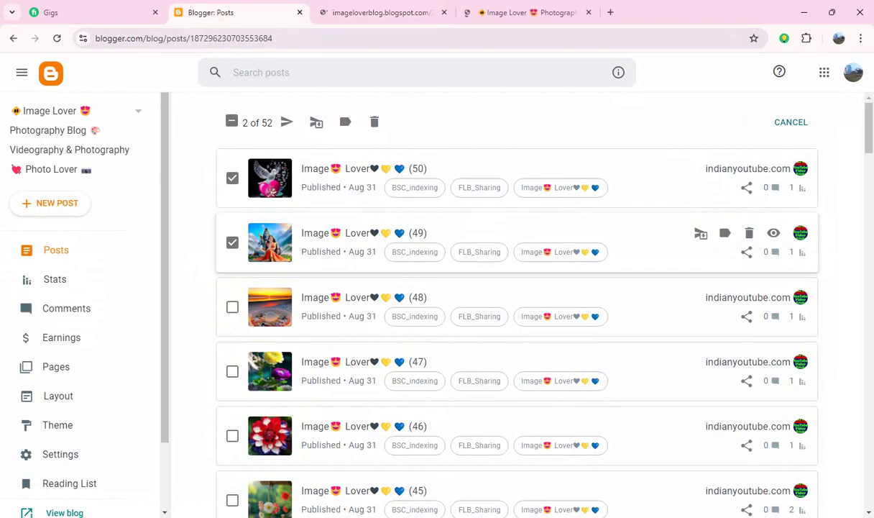
Step: Mark posts (48) and (47) and open each one's public page, returning to the post list
scroll(774, 238, down, 1)
click(232, 245)
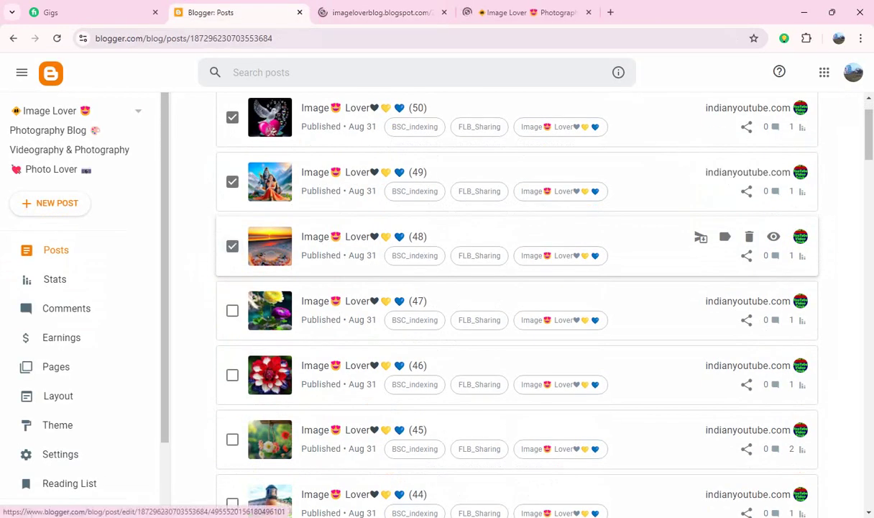
click(774, 236)
key(ctrl+shift+Tab)
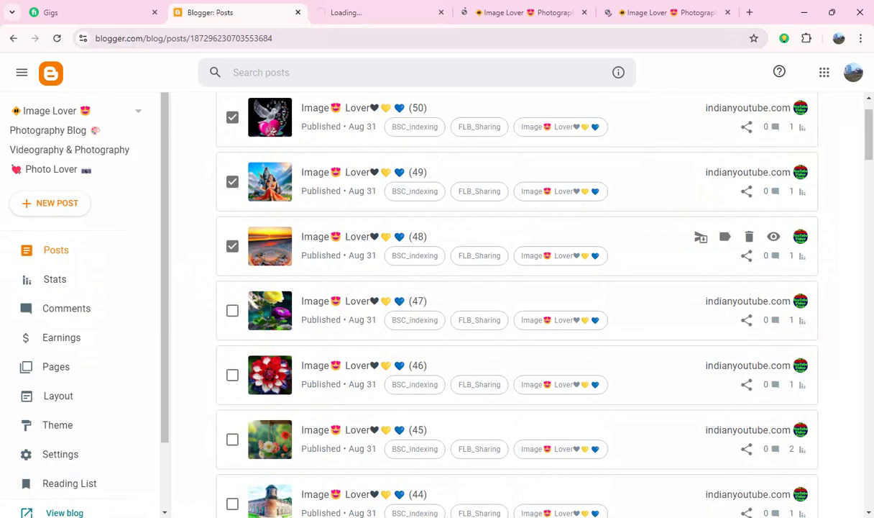
scroll(518, 302, down, 2)
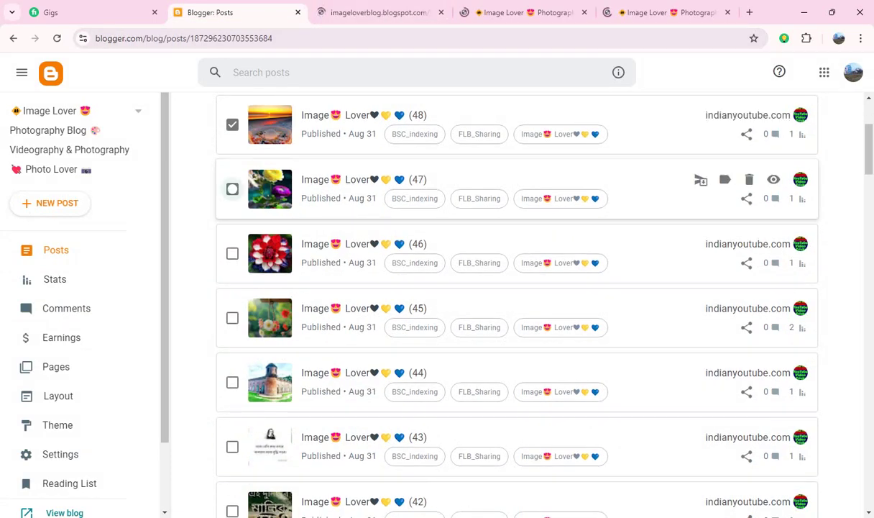
click(232, 189)
click(774, 179)
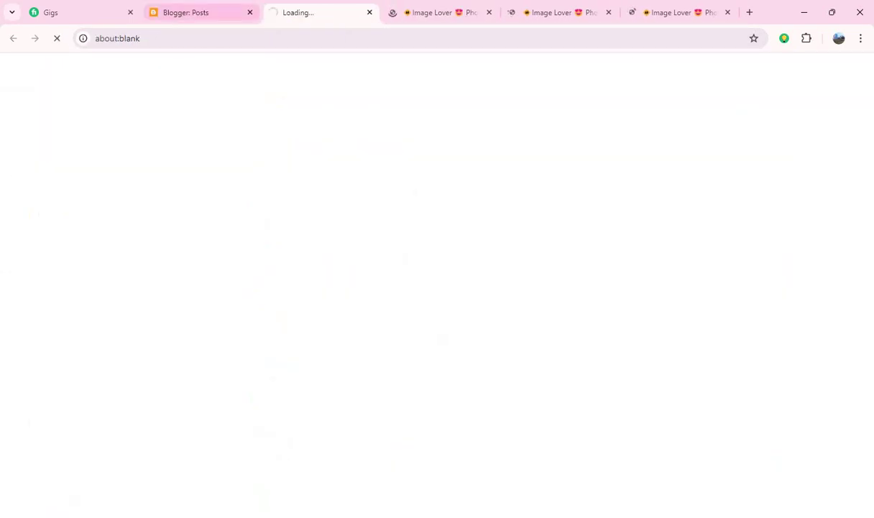
key(ctrl+shift+Tab)
Step: Mark posts (46) and (45) and open each one's public page, staying on the page of post (45)
scroll(773, 179, down, 1)
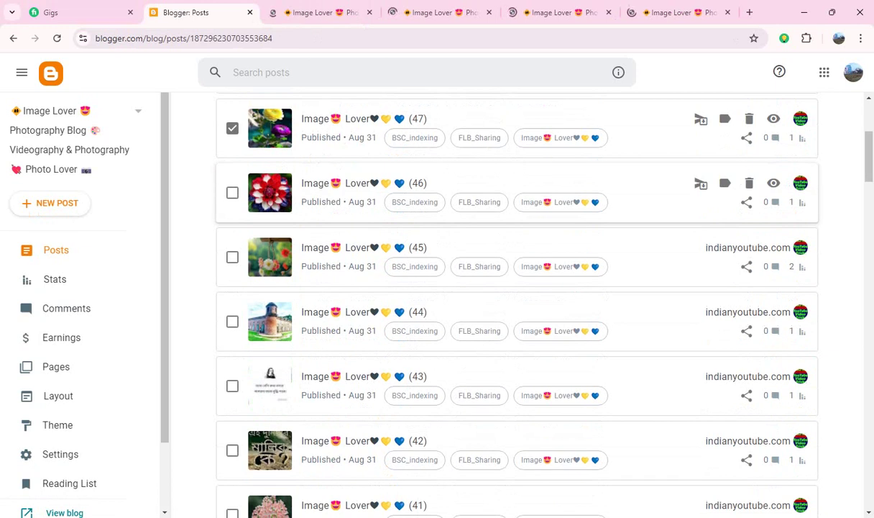
click(232, 192)
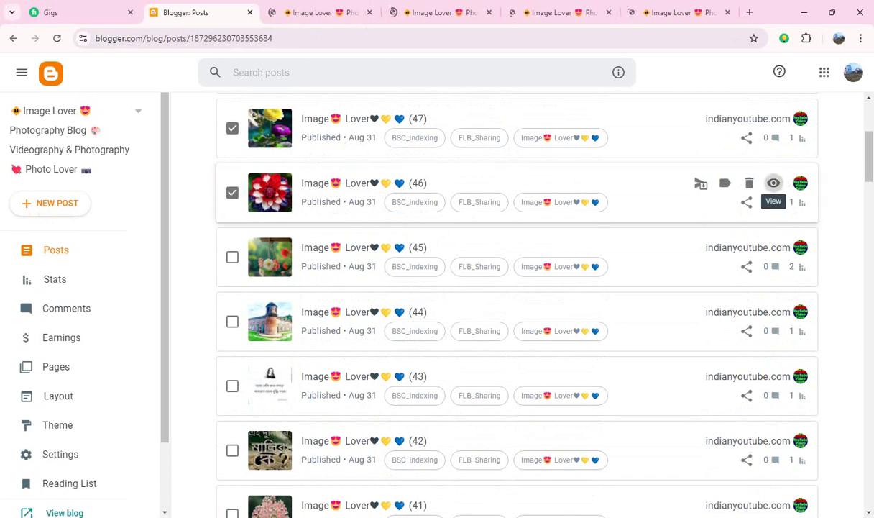
click(774, 183)
key(ctrl+shift+Tab)
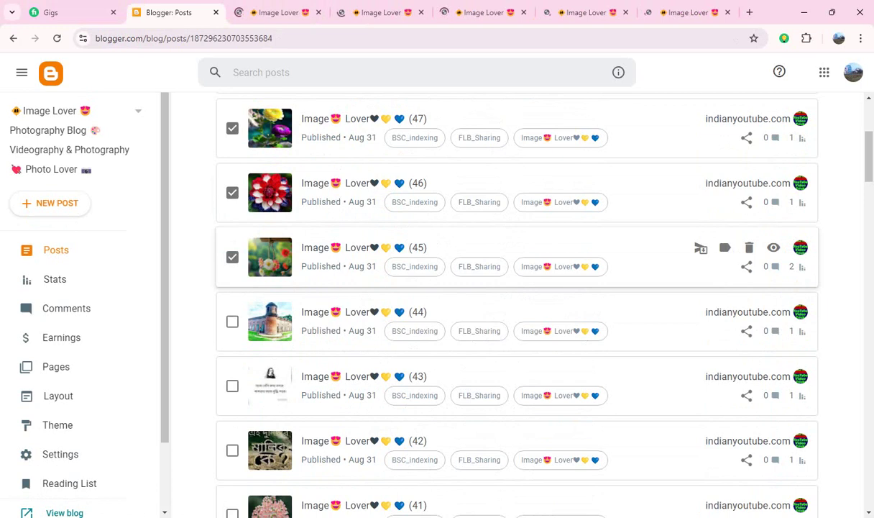
click(773, 248)
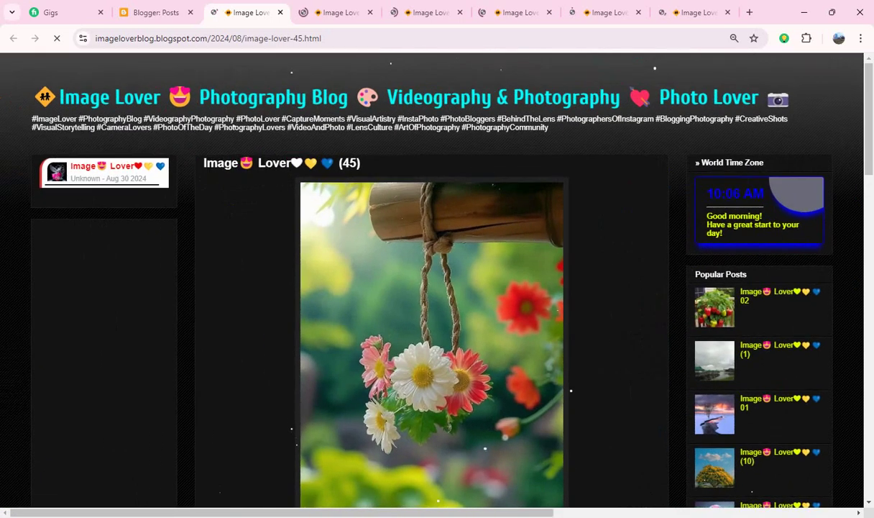
Step: Examine the published page of post (45), including its image, related-post links and sidebar widgets, and return to its top
scroll(431, 288, down, 3)
scroll(432, 288, down, 2)
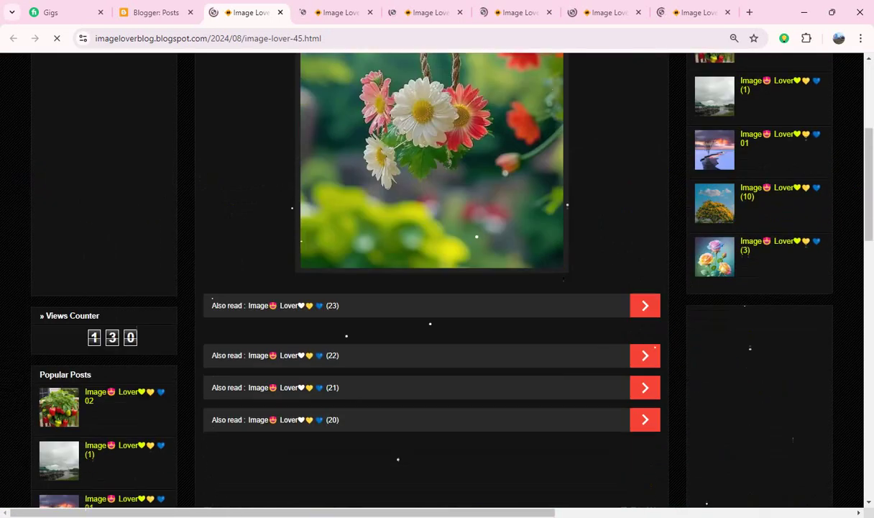
scroll(337, 225, down, 2)
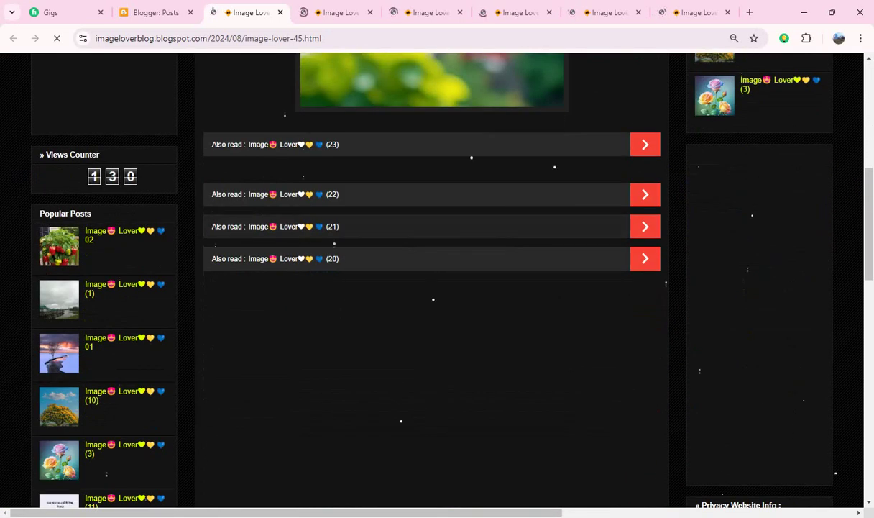
scroll(431, 288, down, 1)
scroll(432, 288, up, 2)
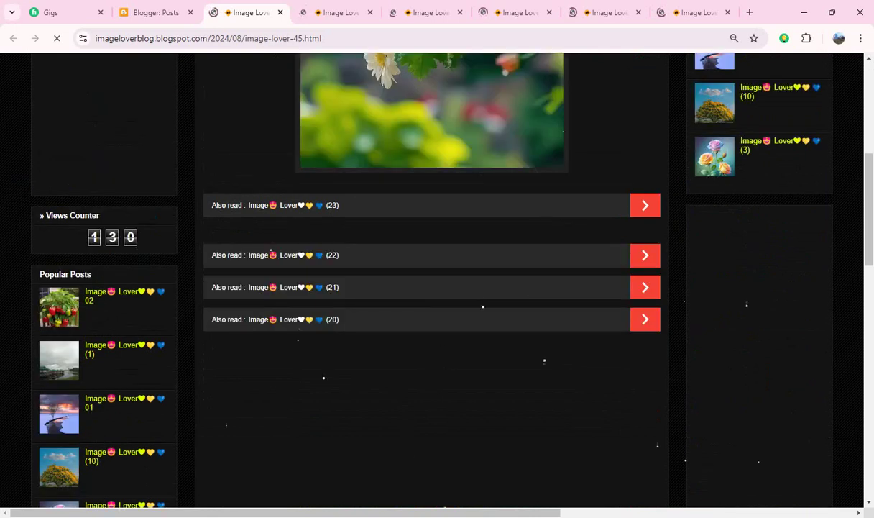
scroll(431, 288, down, 11)
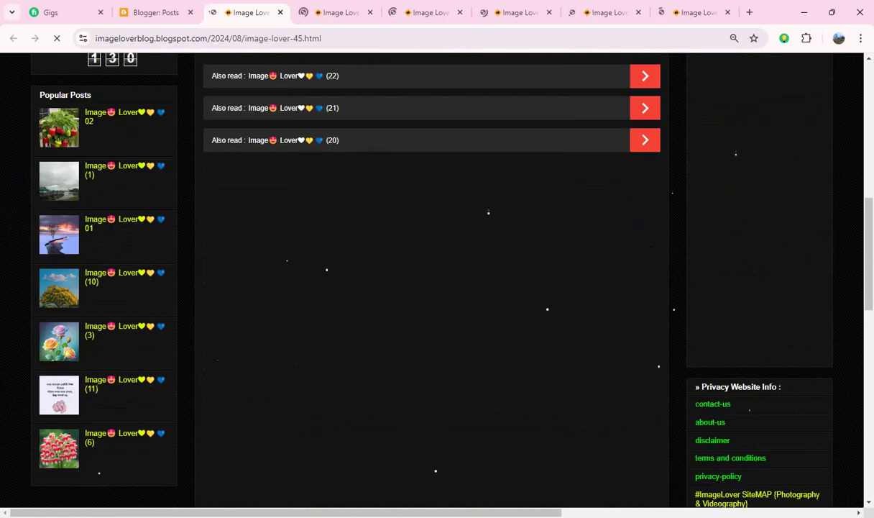
scroll(432, 288, up, 4)
scroll(432, 287, up, 15)
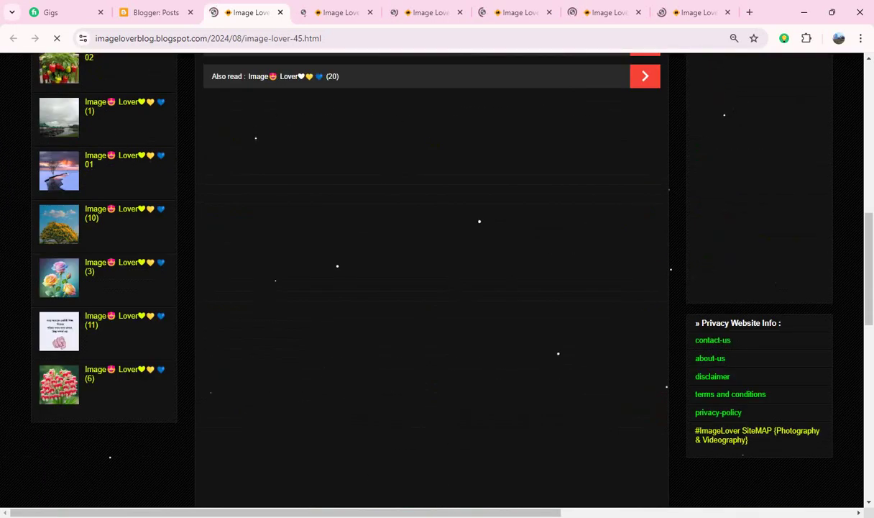
scroll(431, 287, up, 1)
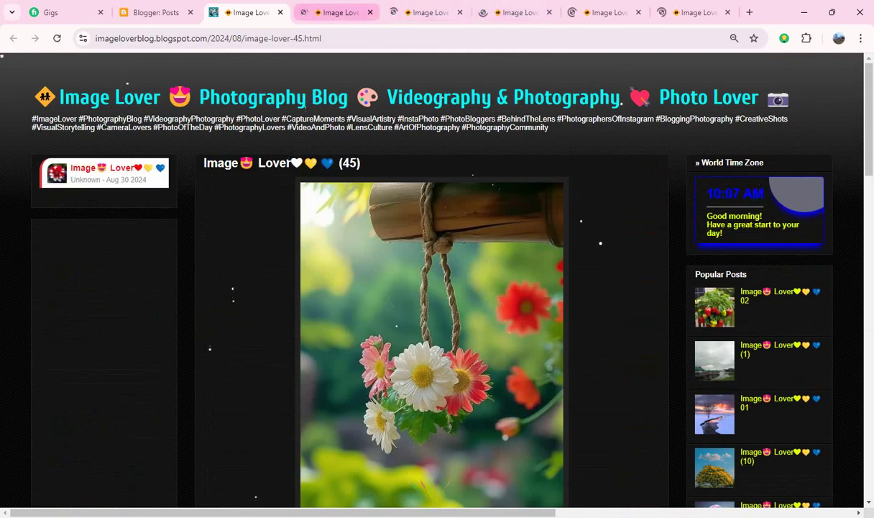
Step: View the open pages of posts (46), (47), (48), (49) and (50) one after another
key(ctrl+Tab)
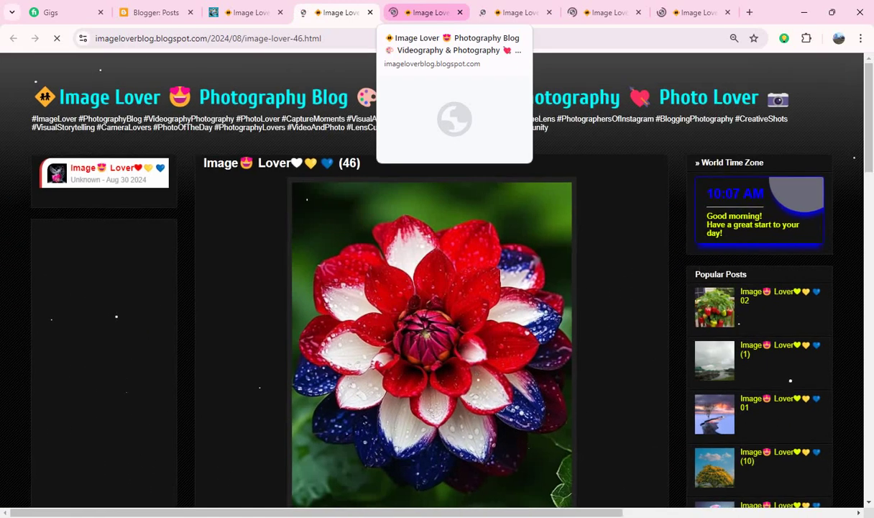
click(428, 13)
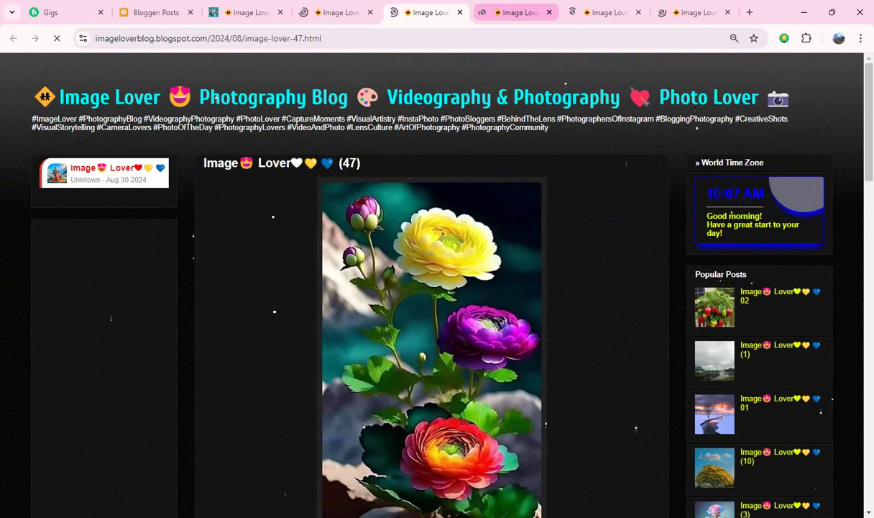
click(516, 12)
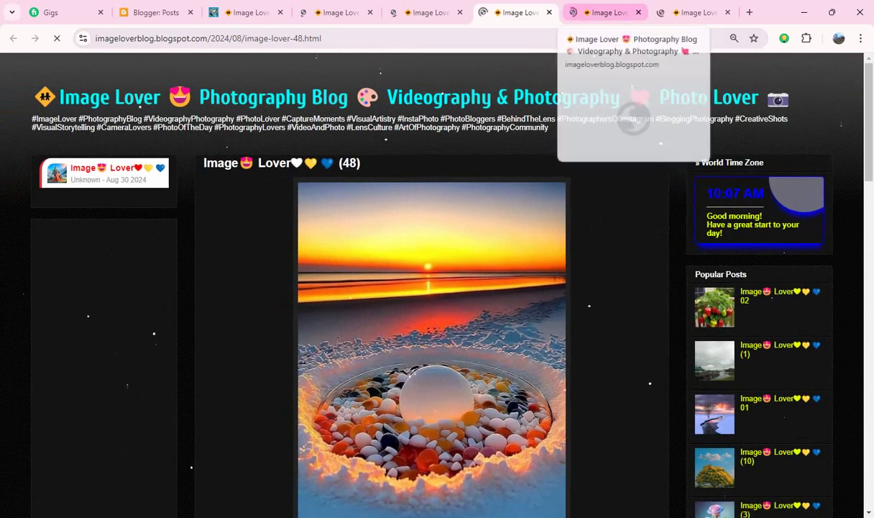
click(607, 13)
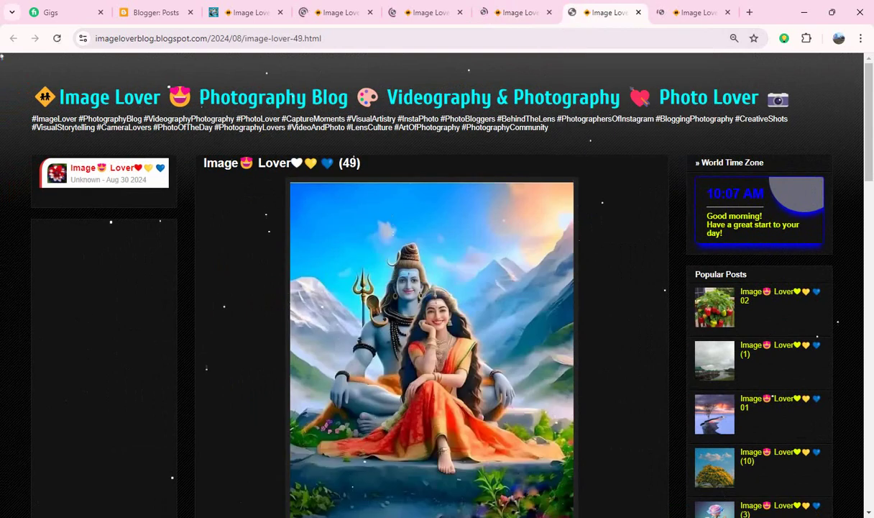
click(694, 12)
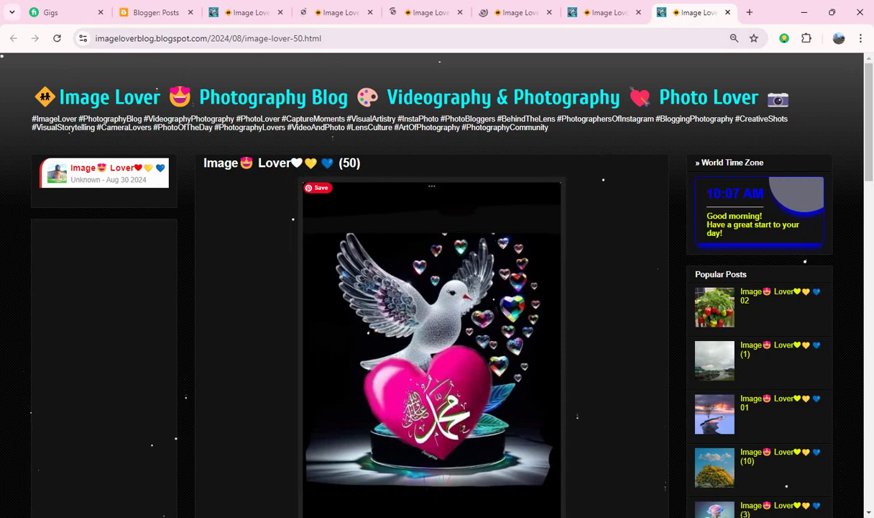
scroll(431, 323, down, 1)
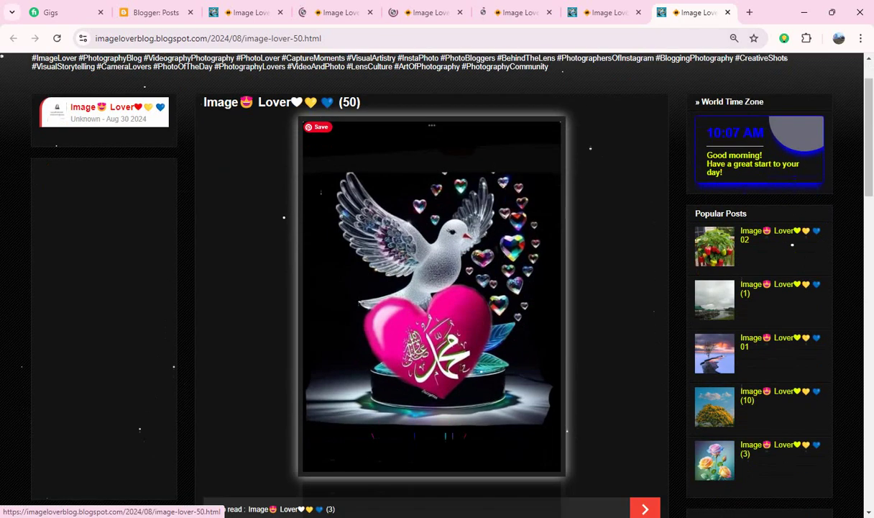
scroll(431, 323, up, 1)
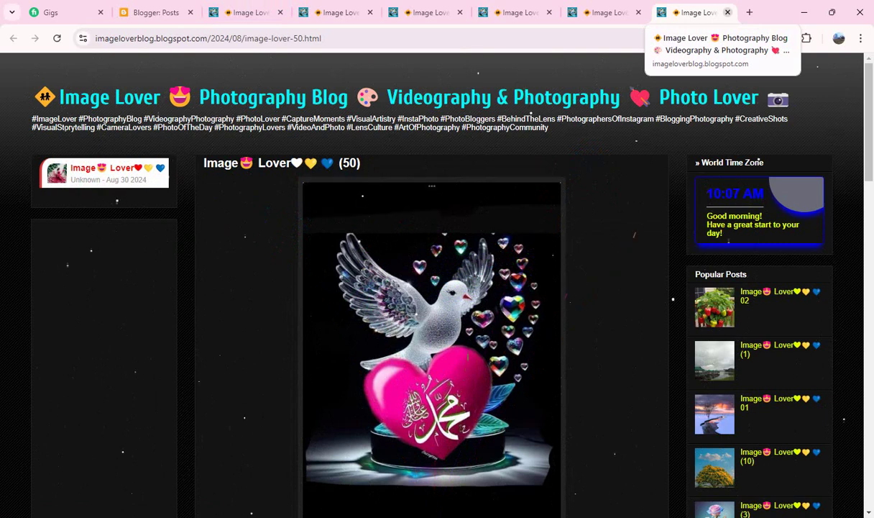
Step: Close the page of post (50), save the image of post (49) to the "Best image..." Pinterest board and close its page
click(728, 12)
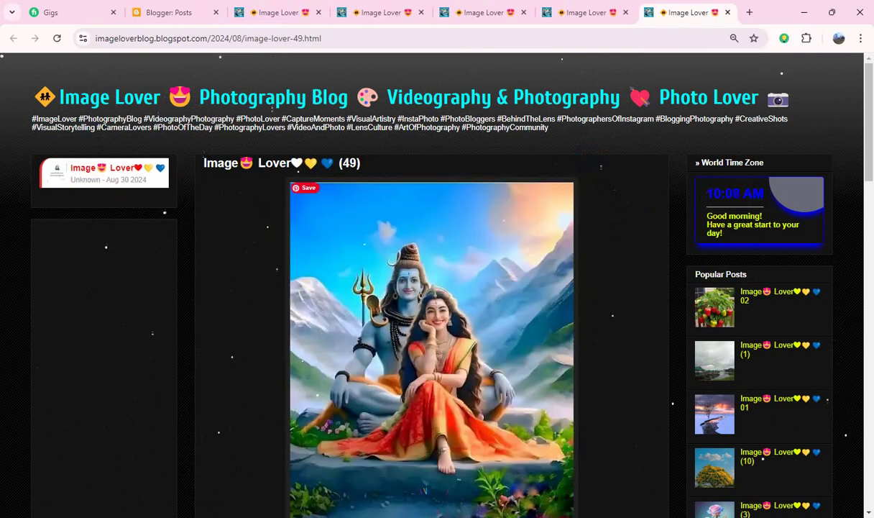
mouse_move(309, 188)
click(425, 195)
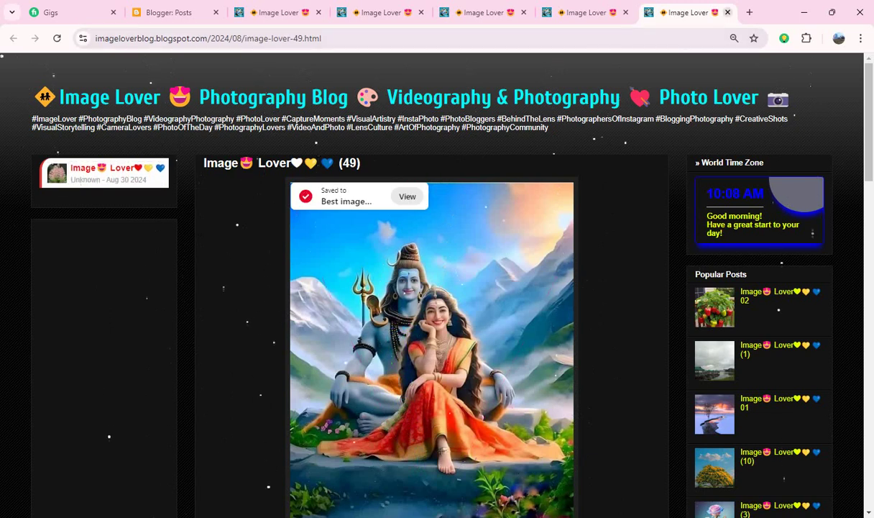
key(ctrl+w)
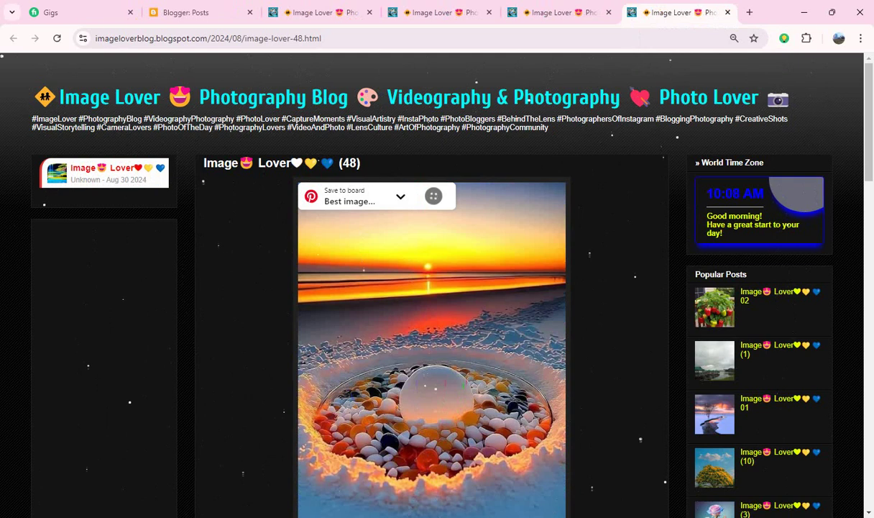
Step: Save the images of posts (48) and (47) to the "Best image..." Pinterest board and close both pages
click(412, 189)
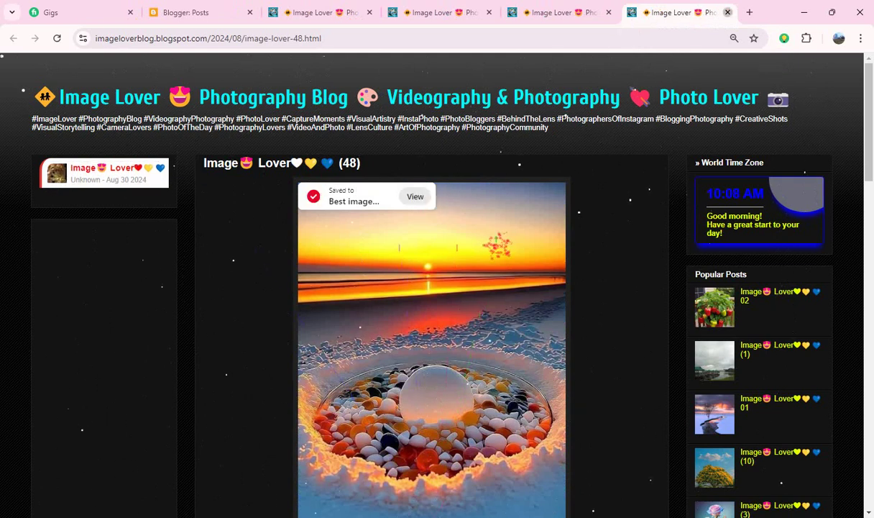
click(727, 12)
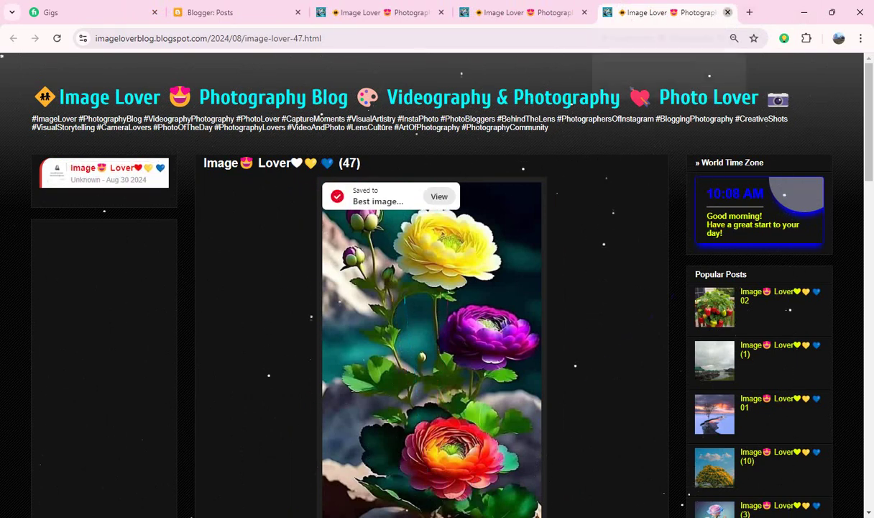
click(728, 12)
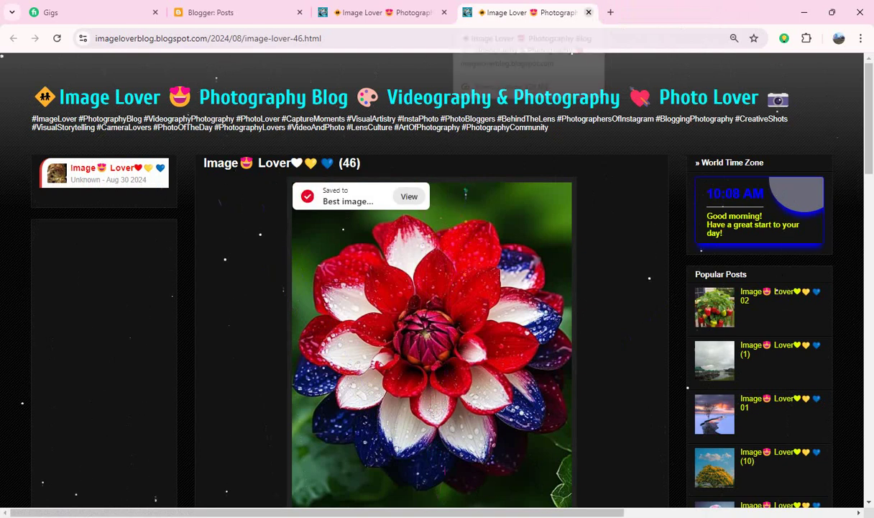
Step: Close the page of post (46), save the image of post (45) to the "Best image..." Pinterest board and close its page
click(588, 12)
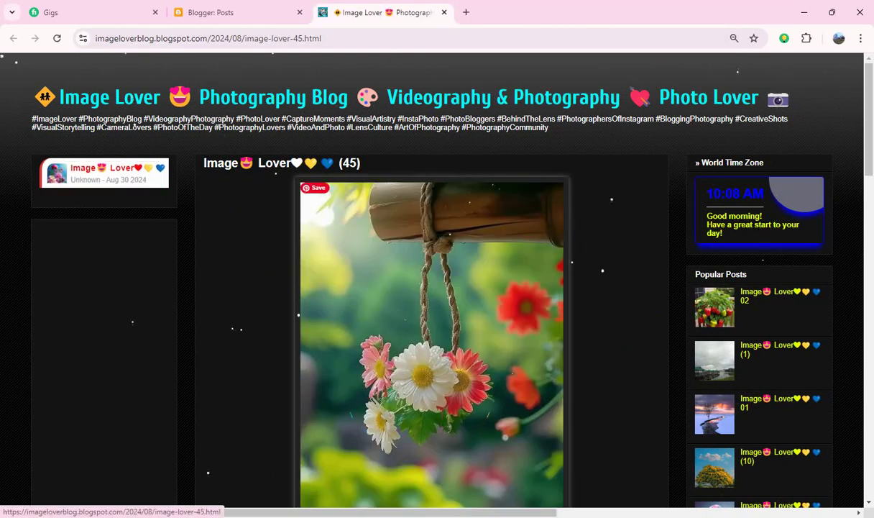
click(315, 187)
click(435, 196)
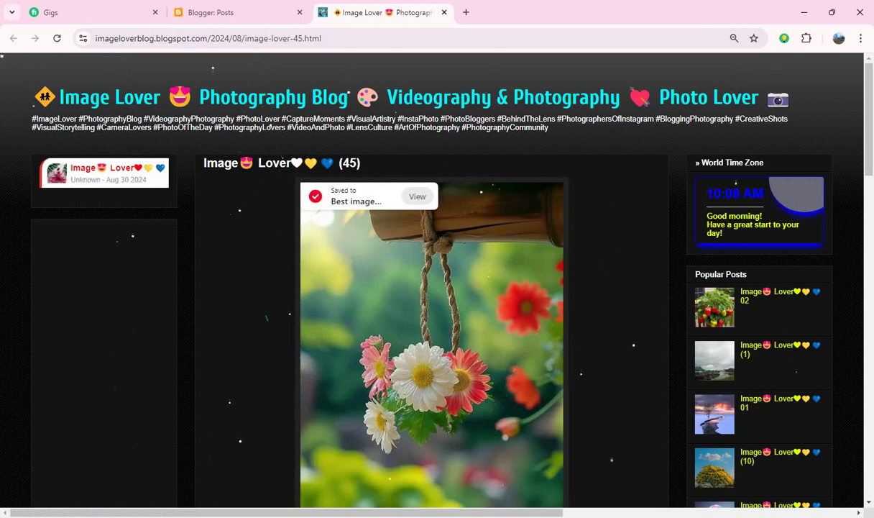
click(445, 12)
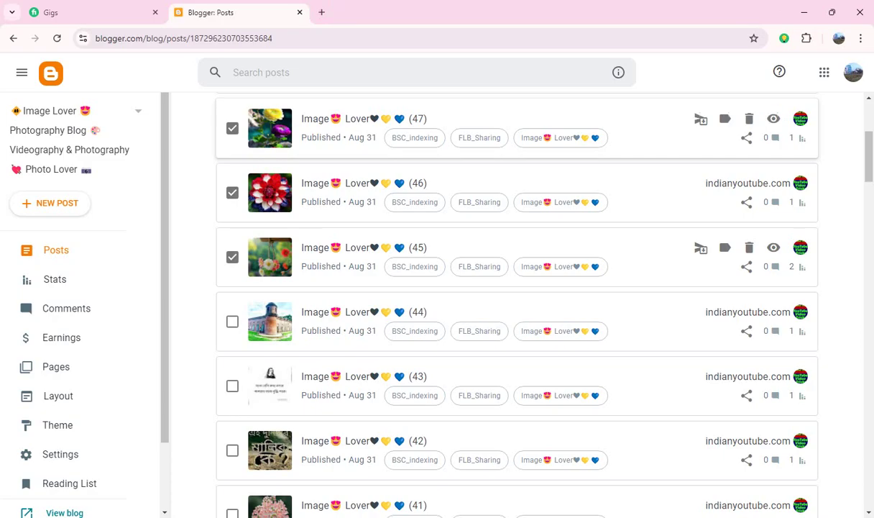
Step: Select posts (44), (43) and (42) in the Blogger post list and open their published pages, returning to the list after each
scroll(503, 230, down, 2)
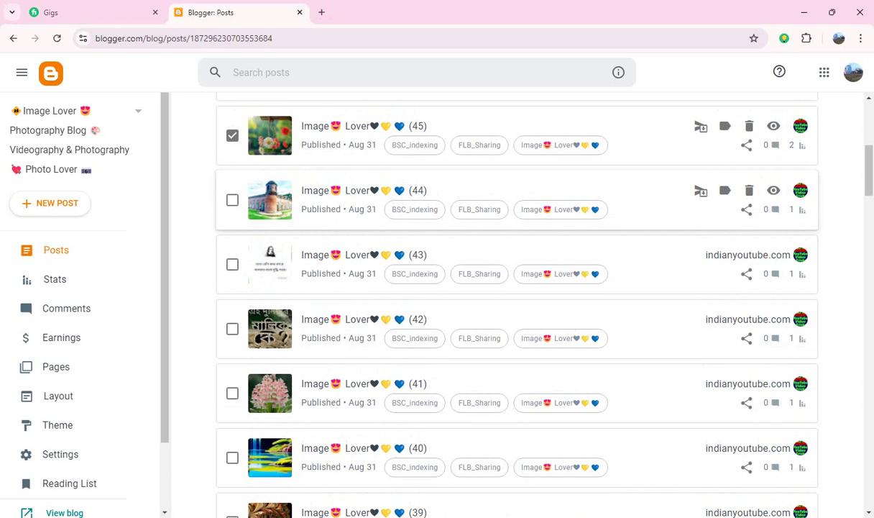
click(774, 190)
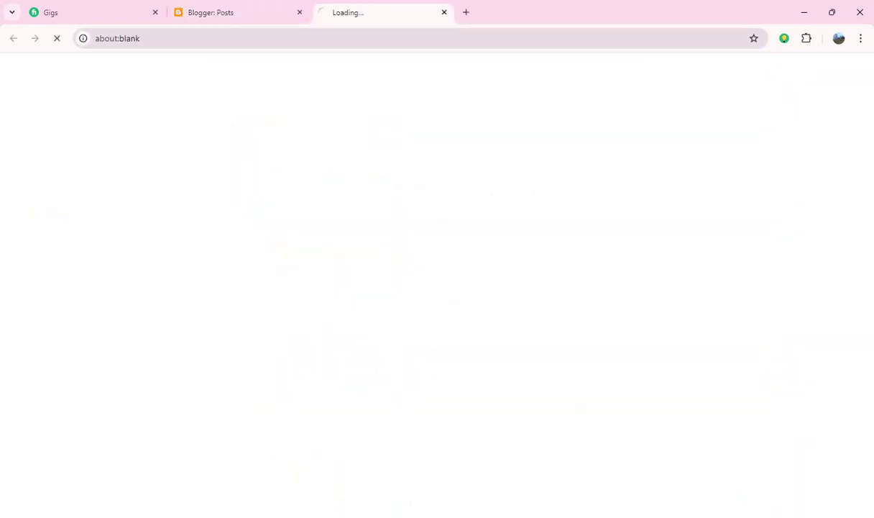
scroll(518, 256, down, 1)
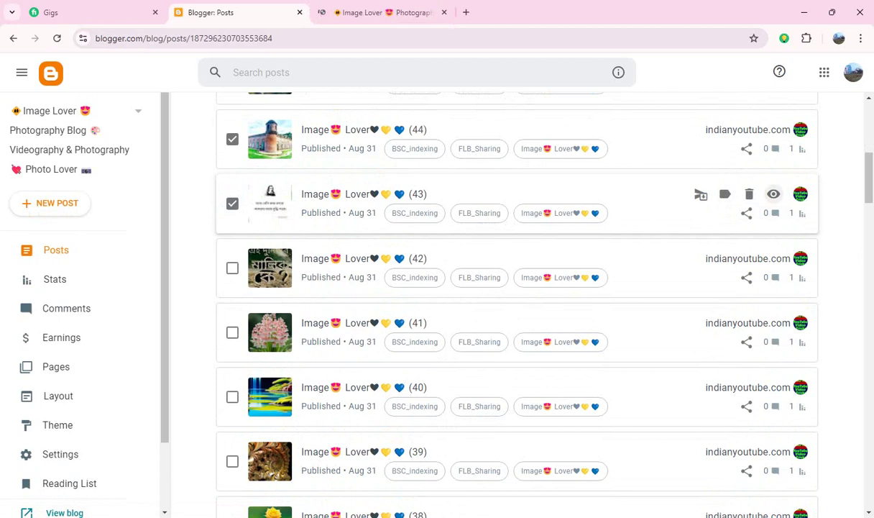
click(773, 194)
key(ctrl+shift+Tab)
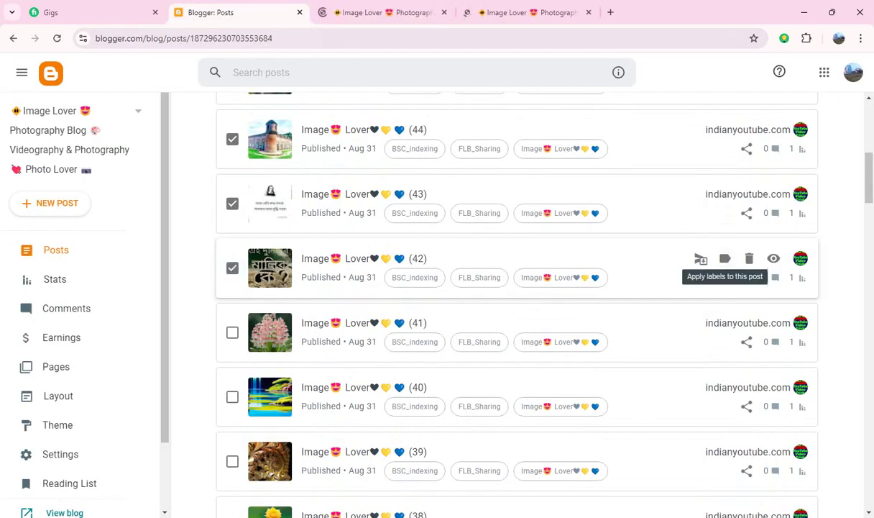
click(774, 259)
key(ctrl+shift+Tab)
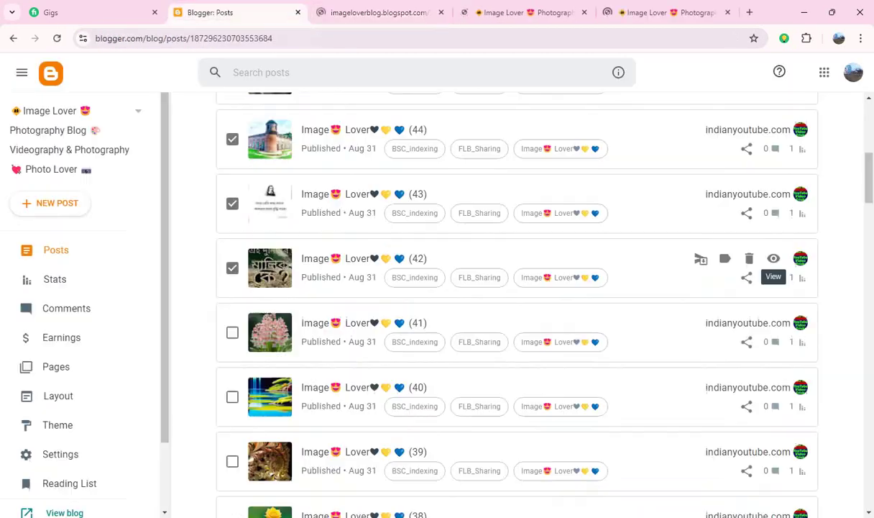
Step: Select posts (41) and (40) in the post list and open their published pages, returning to the list after each
scroll(774, 259, down, 1)
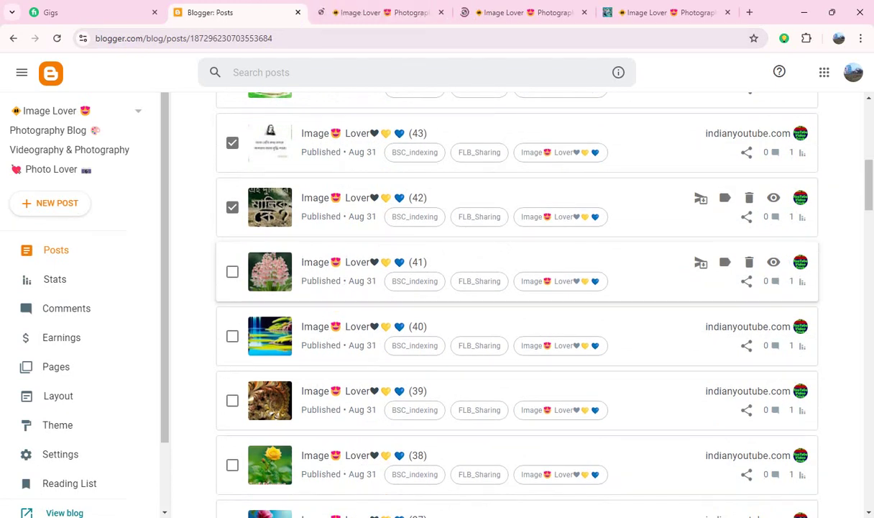
click(232, 272)
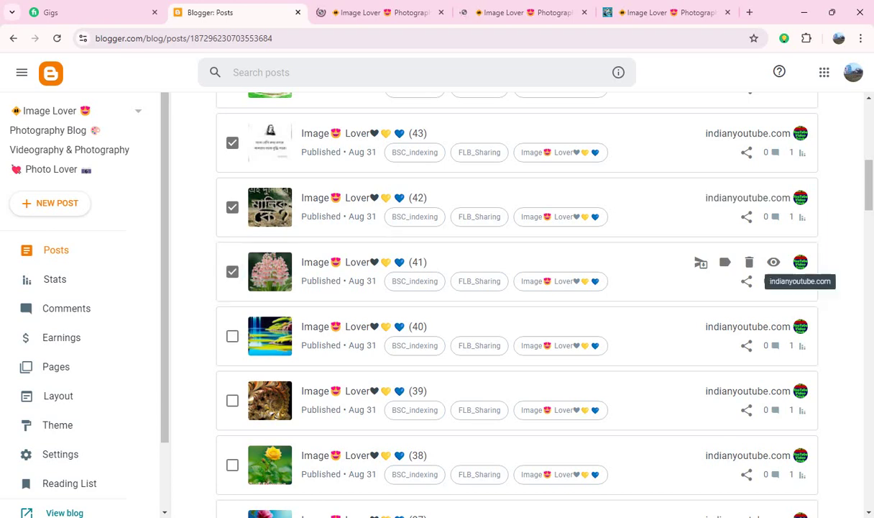
click(774, 262)
key(ctrl+shift+Tab)
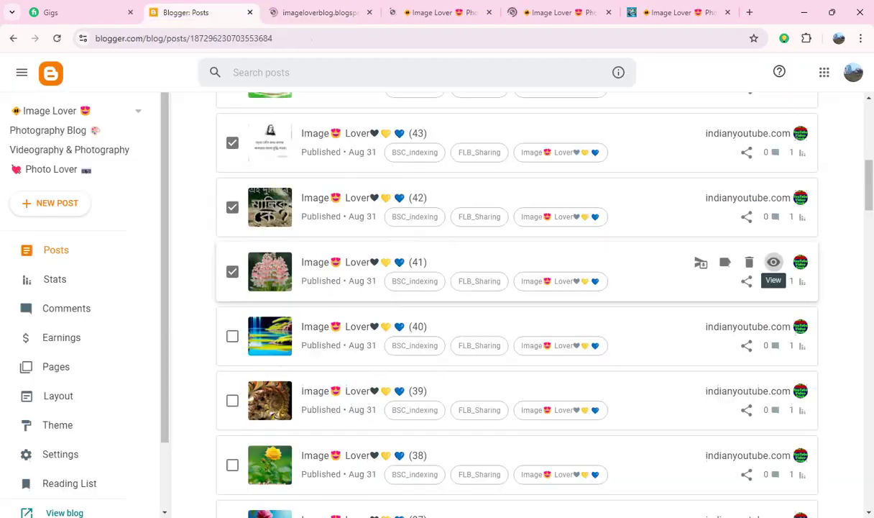
scroll(774, 262, down, 1)
scroll(774, 201, down, 1)
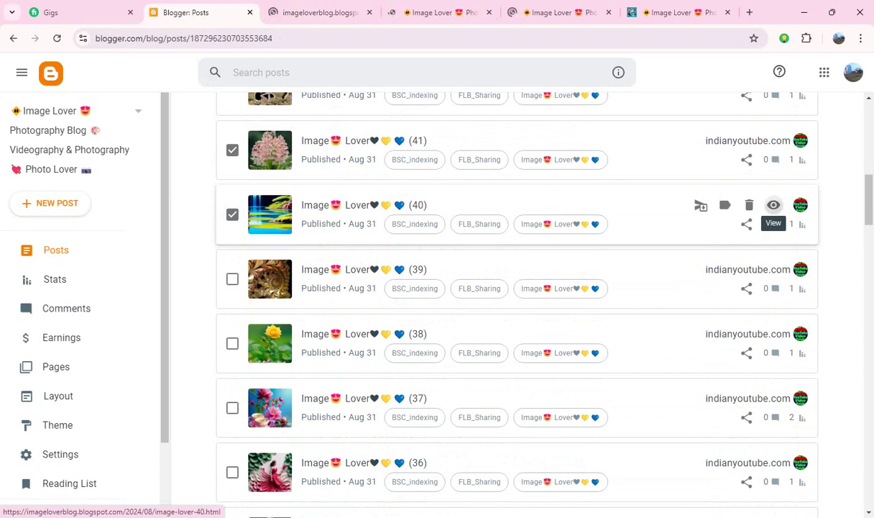
click(774, 205)
key(ctrl+shift+Tab)
Step: Select posts (39) and (38) in the post list and open their published pages
scroll(774, 205, down, 1)
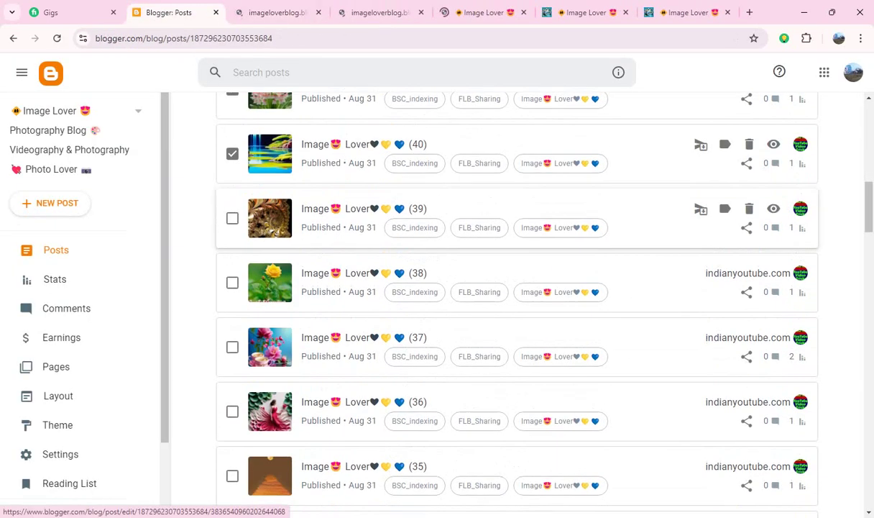
click(232, 218)
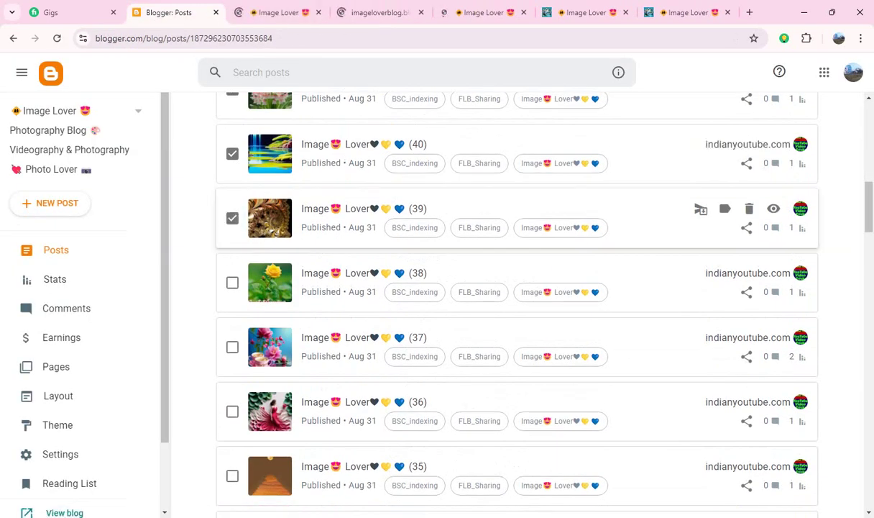
click(773, 208)
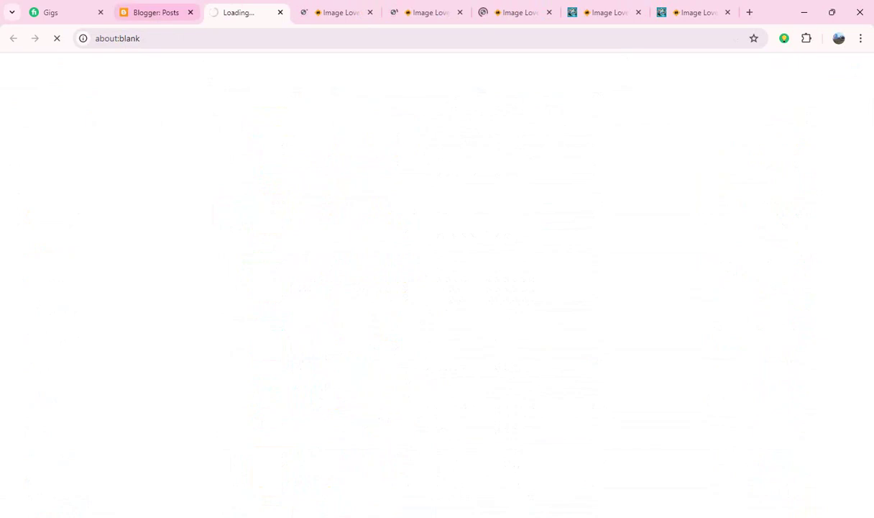
key(ctrl+shift+Tab)
click(232, 282)
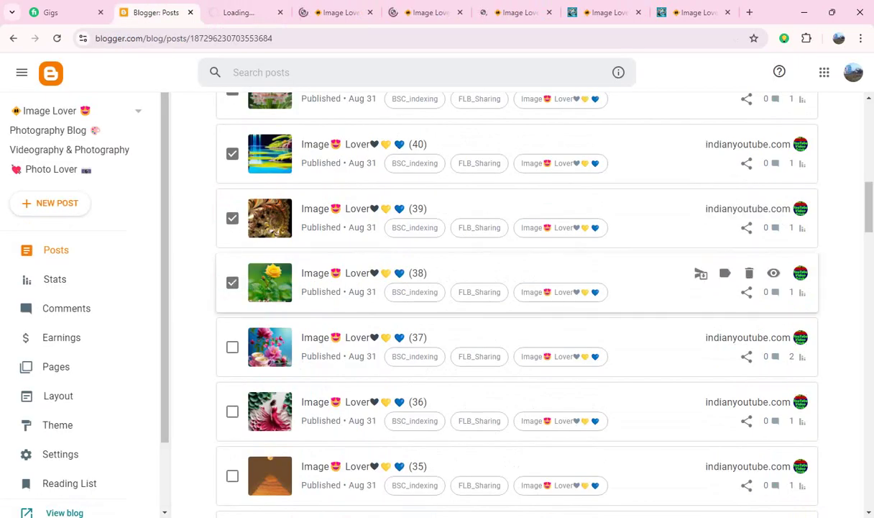
click(774, 273)
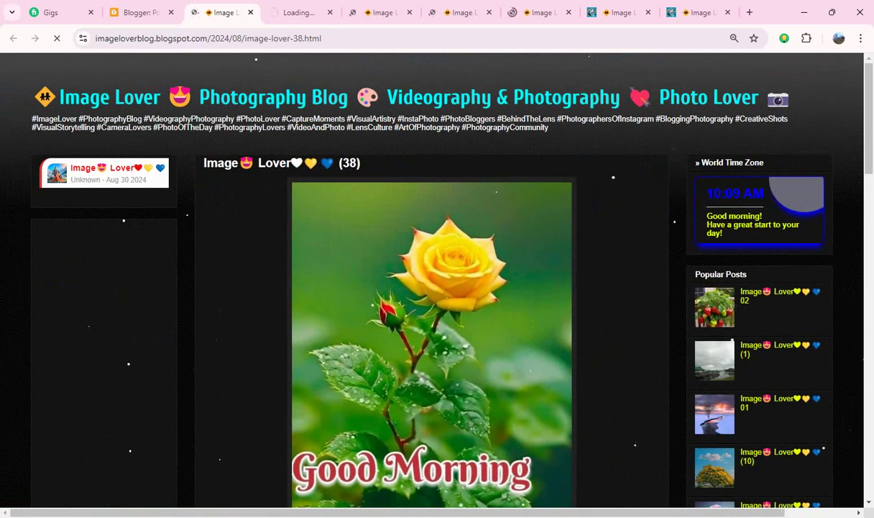
Step: Examine the published page of post (38), including its image, related-post links and sidebar widgets, and return to its top
scroll(496, 205, down, 3)
scroll(496, 205, down, 2)
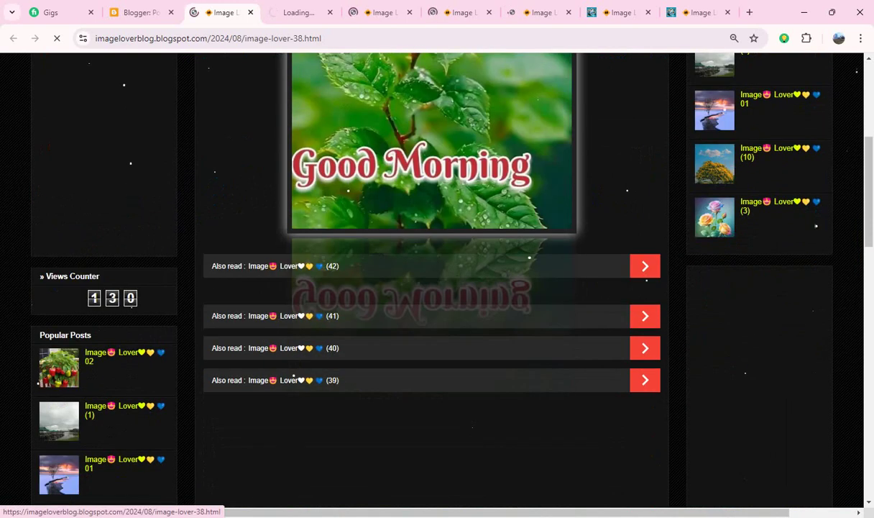
scroll(431, 288, down, 3)
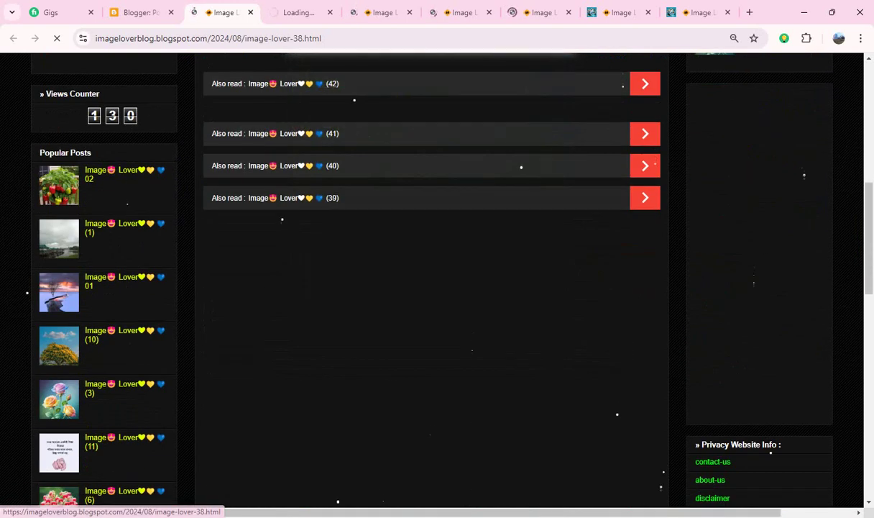
scroll(432, 288, down, 2)
scroll(432, 288, down, 3)
scroll(432, 287, up, 8)
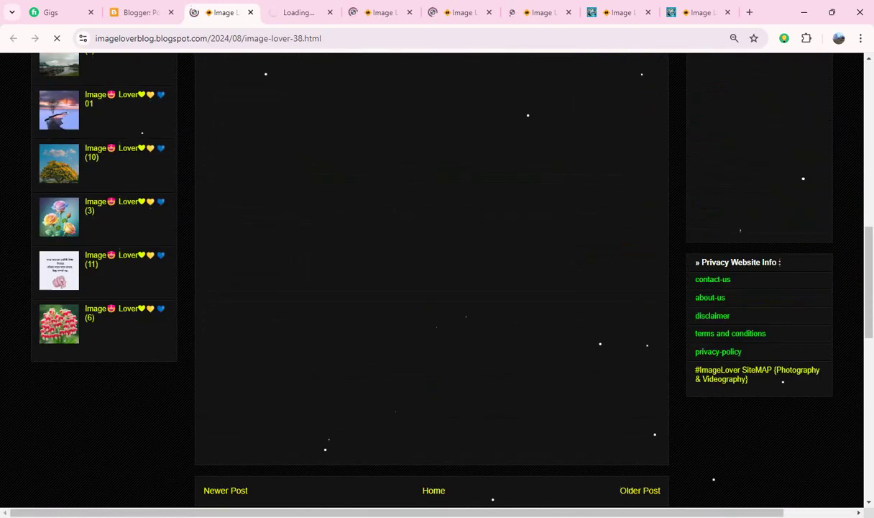
scroll(431, 288, up, 5)
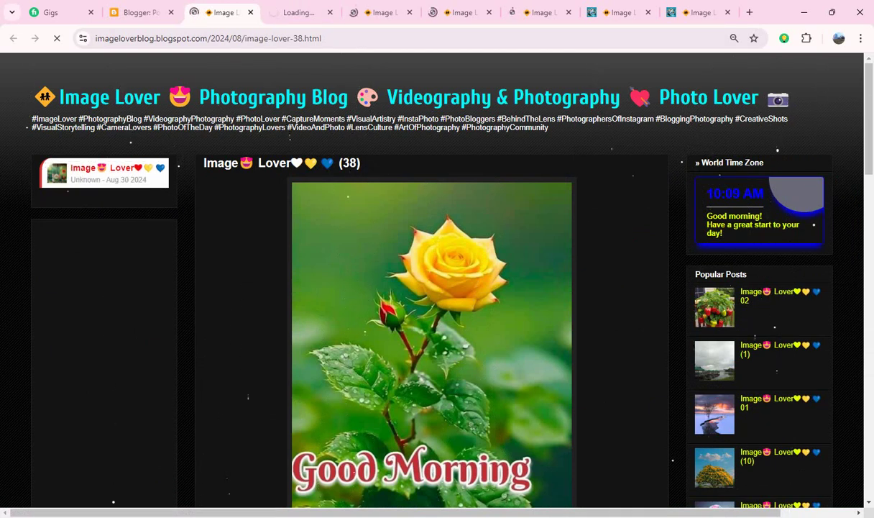
Step: View the open pages of posts (44), (43), (42), (41), (40), (39) and (38) one after another
key(ctrl+9)
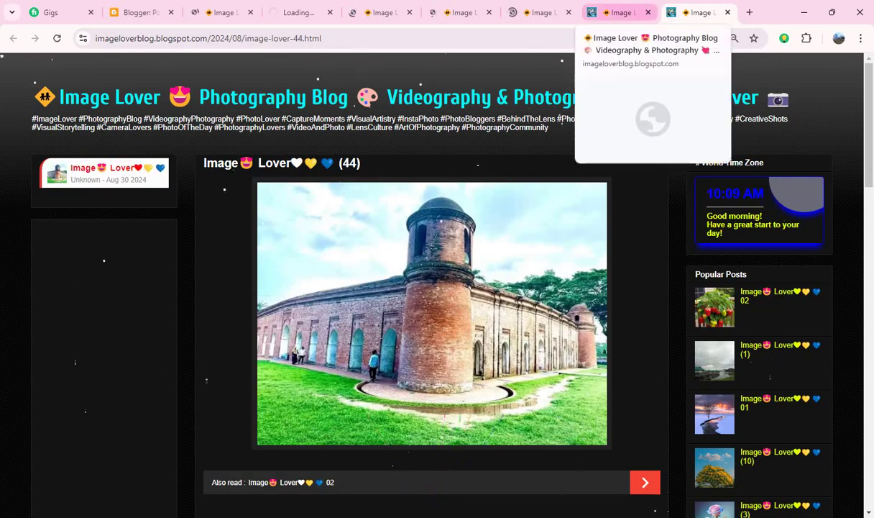
click(619, 12)
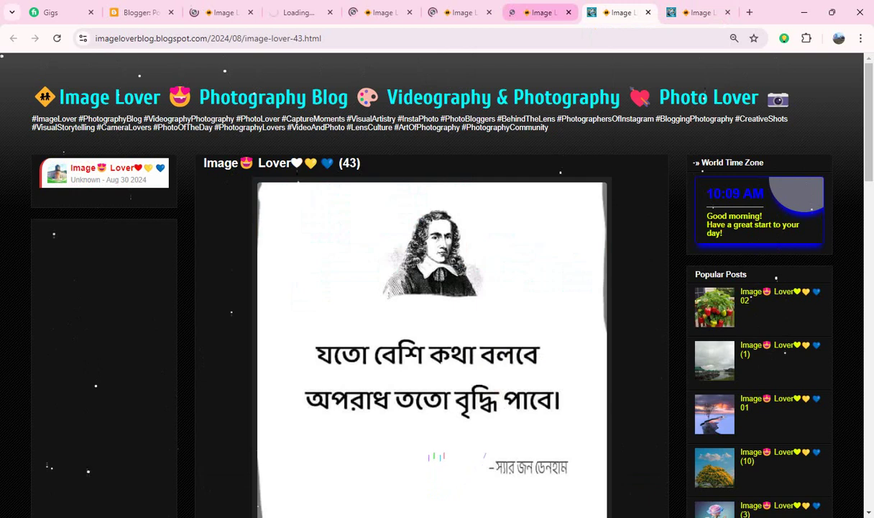
click(540, 12)
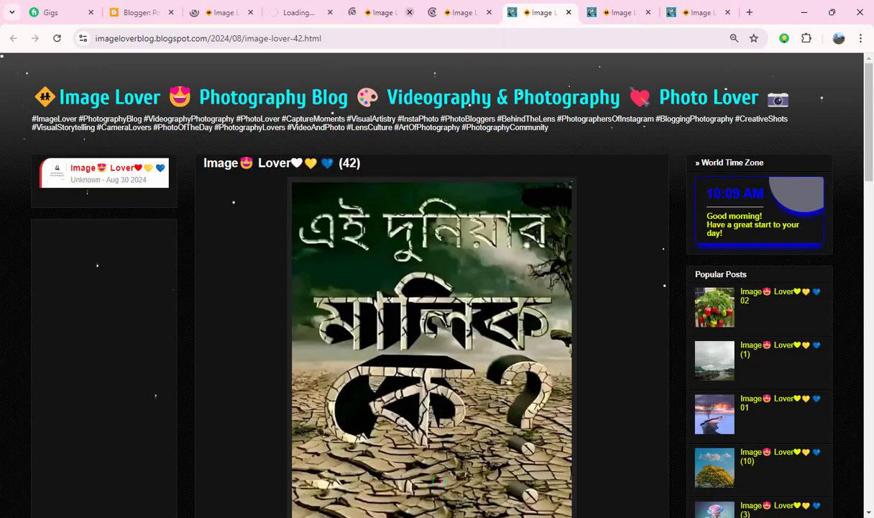
click(460, 12)
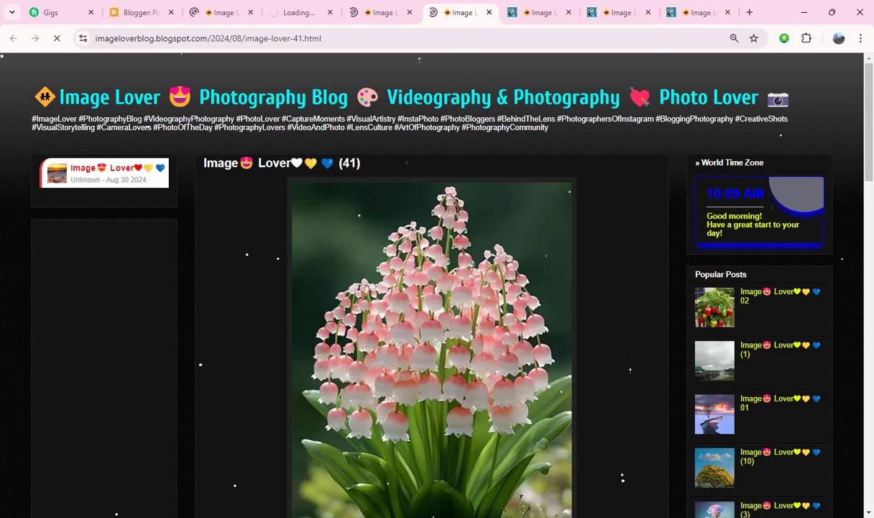
scroll(437, 288, down, 5)
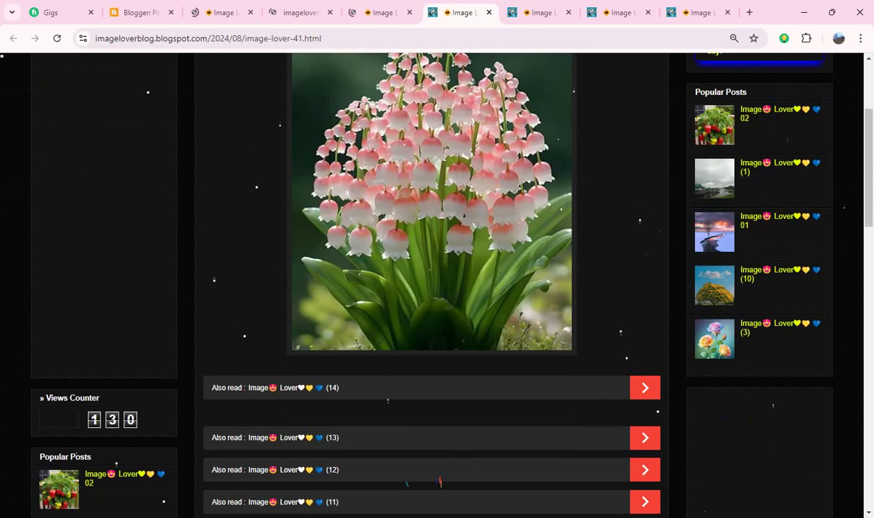
scroll(437, 287, up, 5)
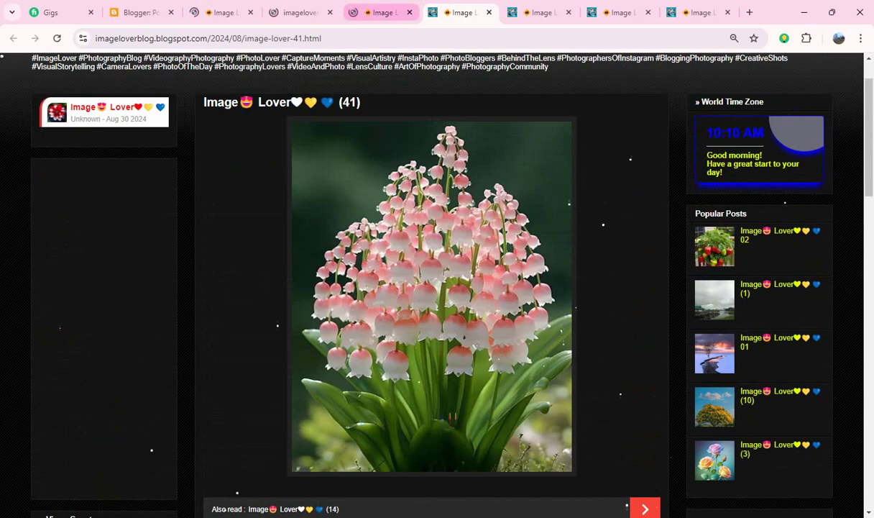
click(381, 12)
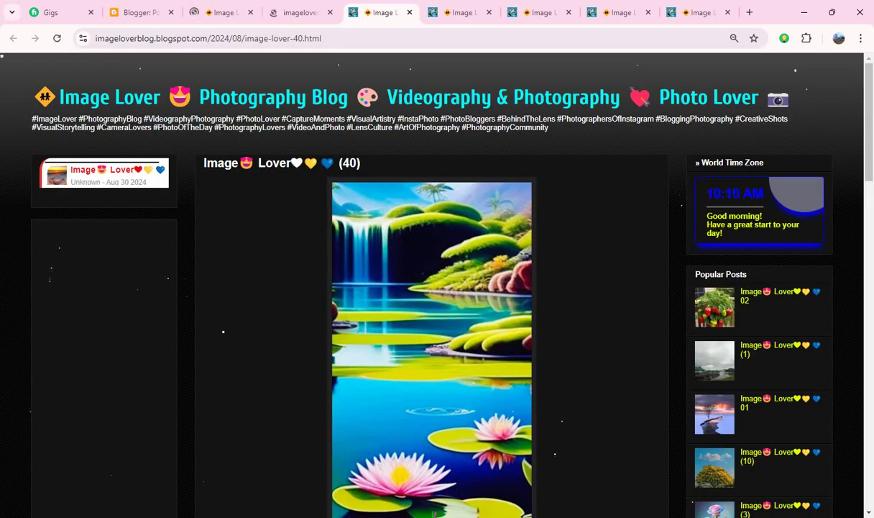
scroll(437, 287, down, 2)
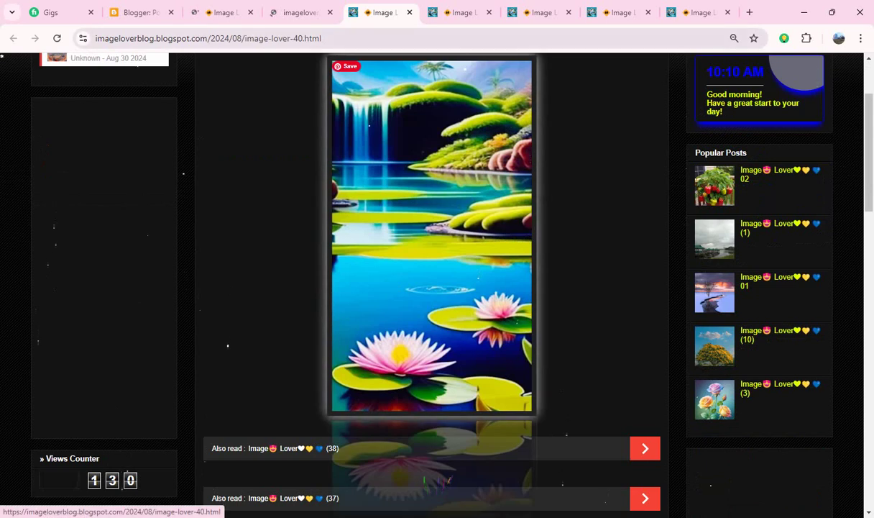
click(302, 12)
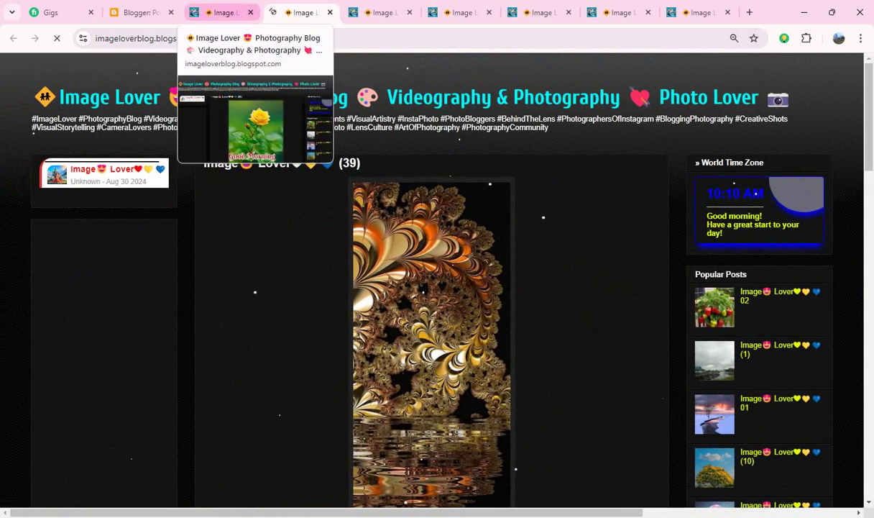
click(221, 12)
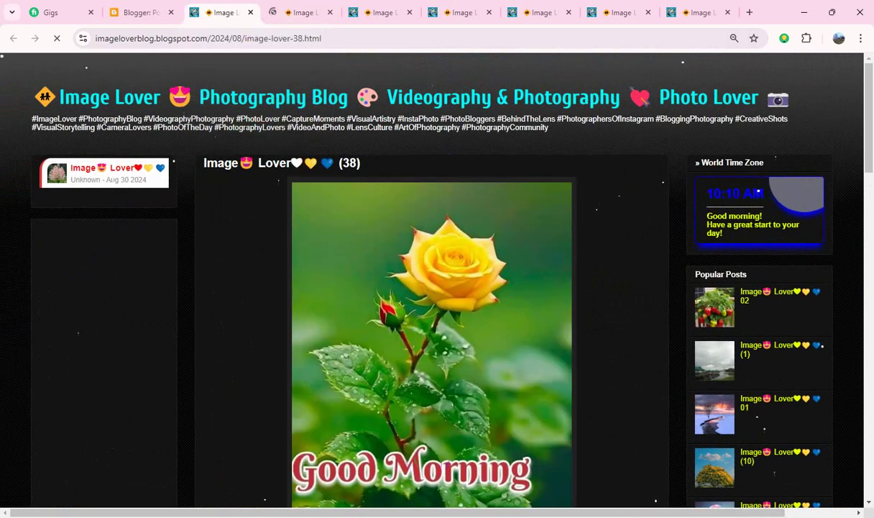
Step: Save the images of posts (44), (43) and (42) to the "Best image..." Pinterest board, closing the pages of posts (44) and (43)
key(ctrl+9)
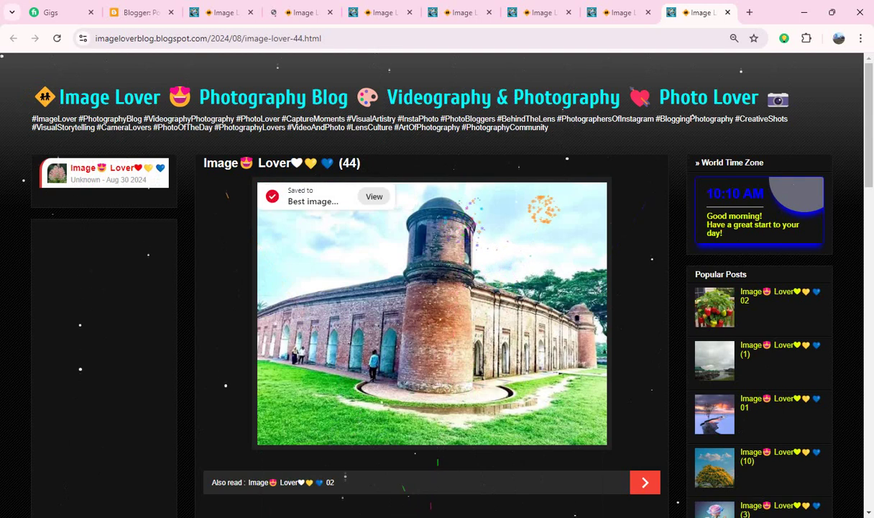
click(728, 12)
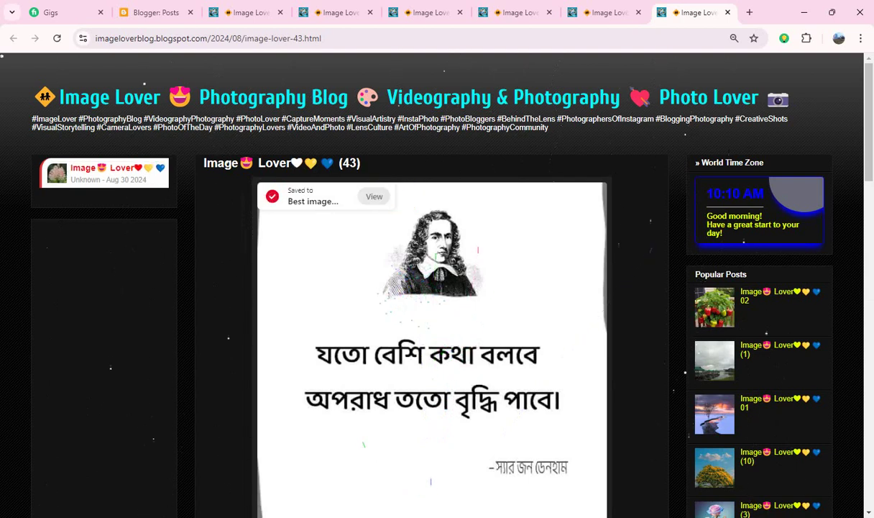
click(727, 12)
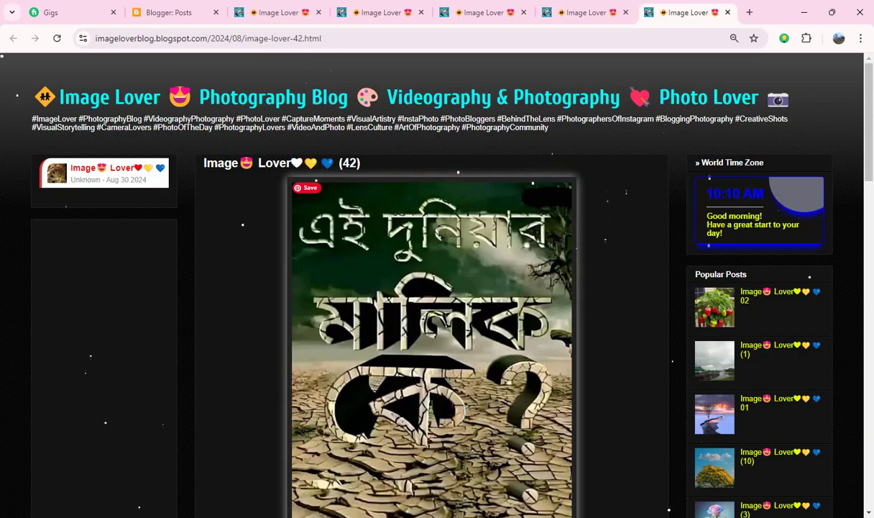
click(427, 197)
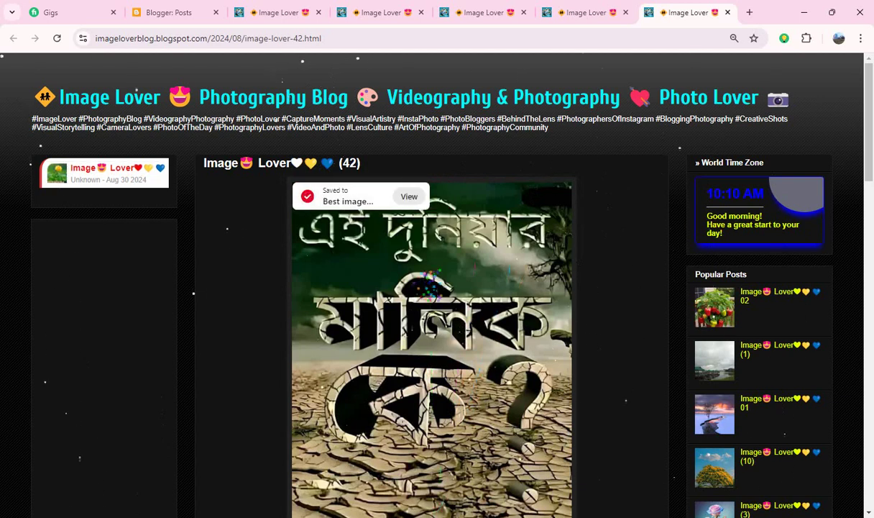
Step: Save the images of posts (41) and (40) to the "Best image..." Pinterest board, closing the pages of posts (42), (41) and (40)
click(728, 12)
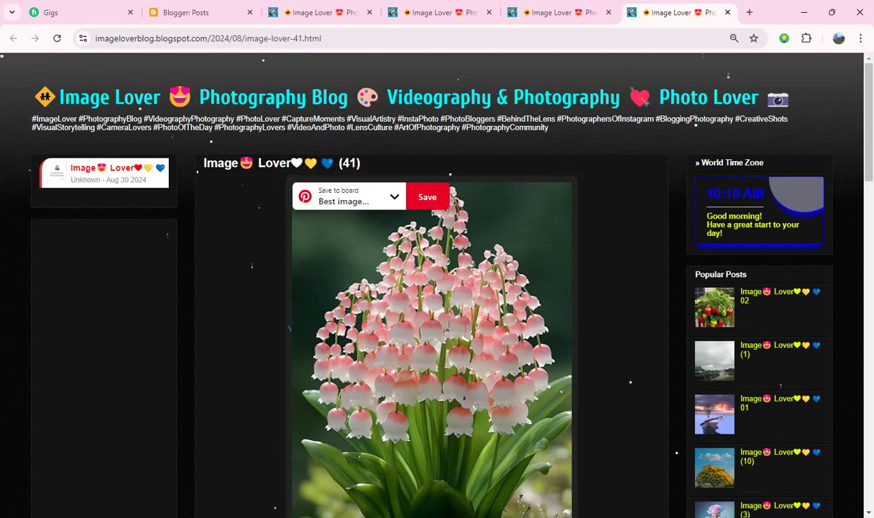
click(427, 196)
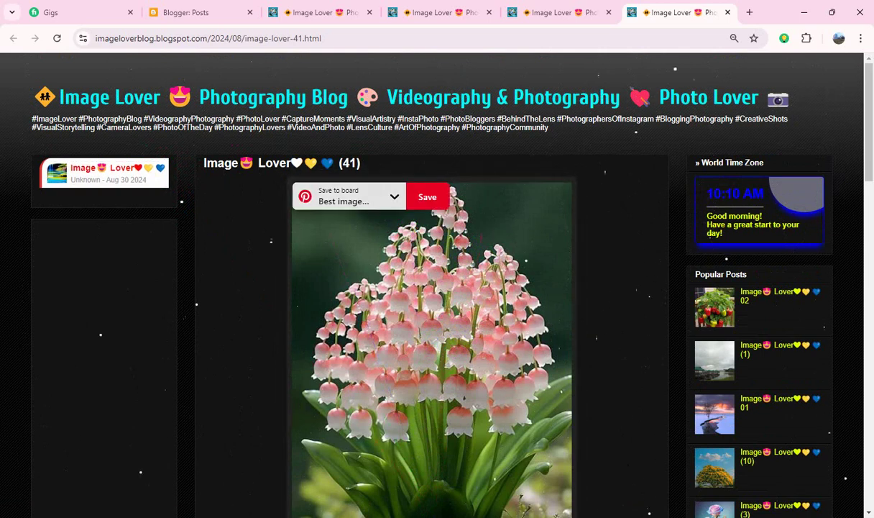
click(427, 197)
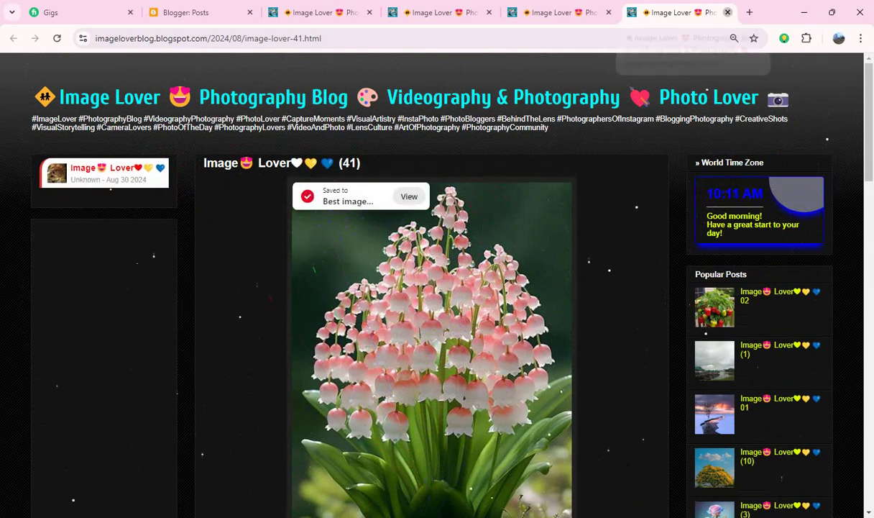
click(727, 12)
scroll(431, 287, up, 2)
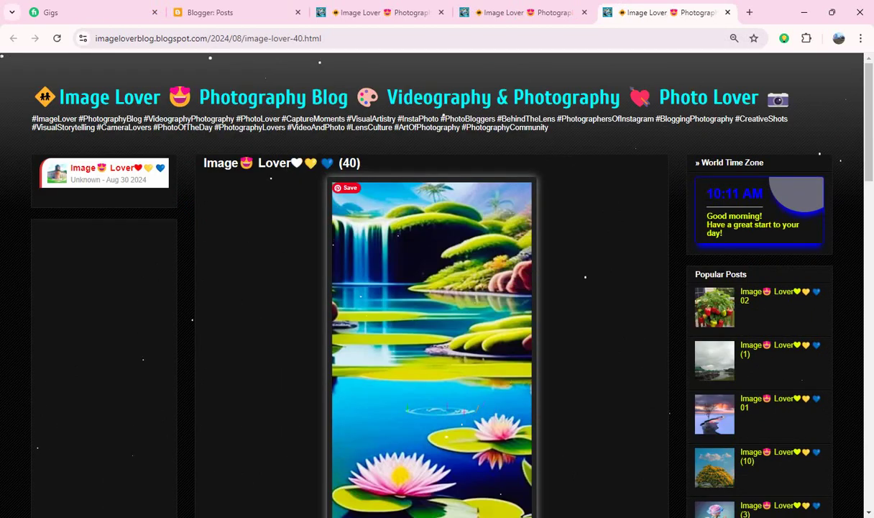
mouse_move(350, 188)
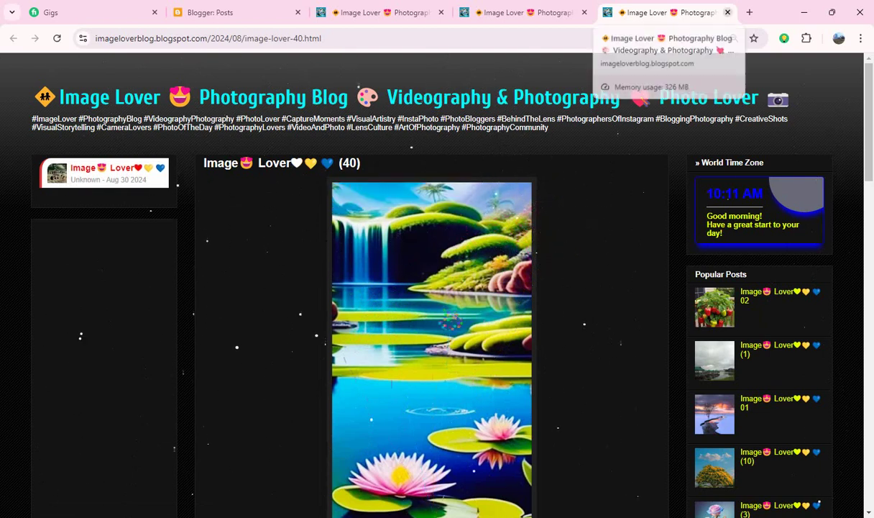
click(727, 12)
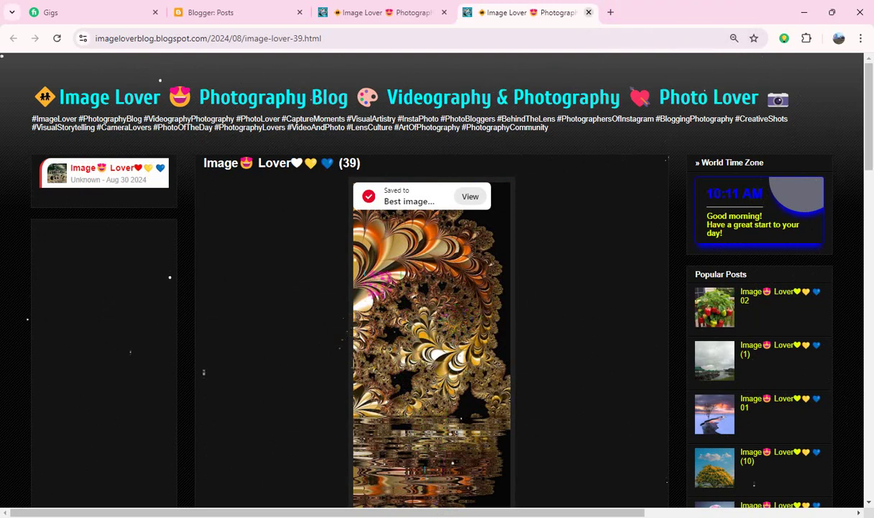
Step: Save the images of posts (39) and (38) to the "Best image..." Pinterest board and close both pages
click(588, 13)
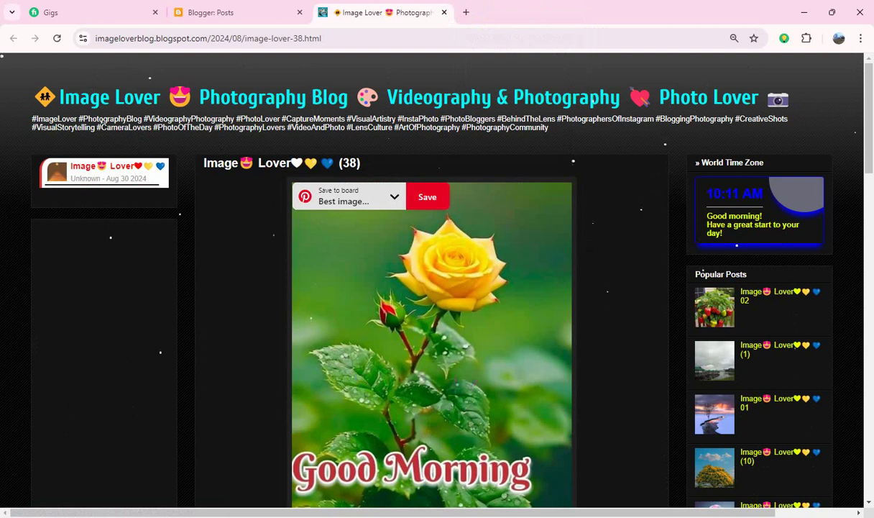
click(427, 196)
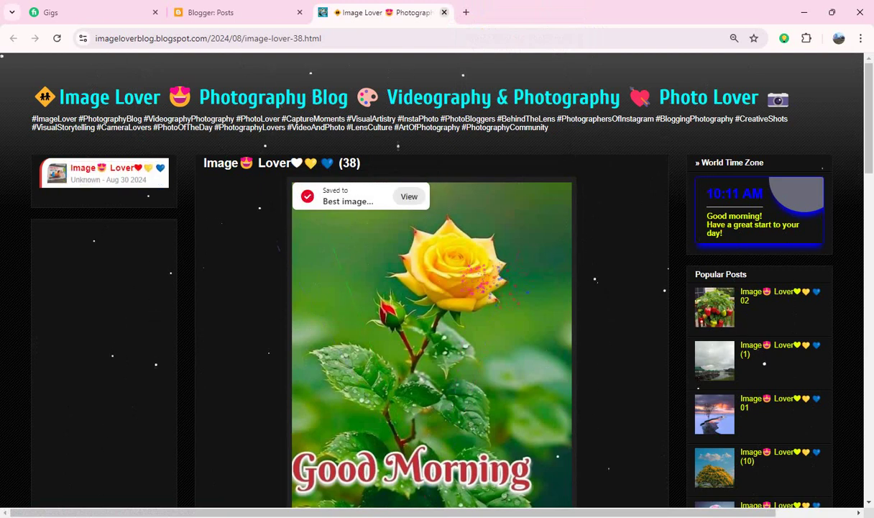
key(ctrl+w)
Step: Select posts (37), (36) and (35) in the Blogger post list and open their published pages
scroll(518, 294, down, 3)
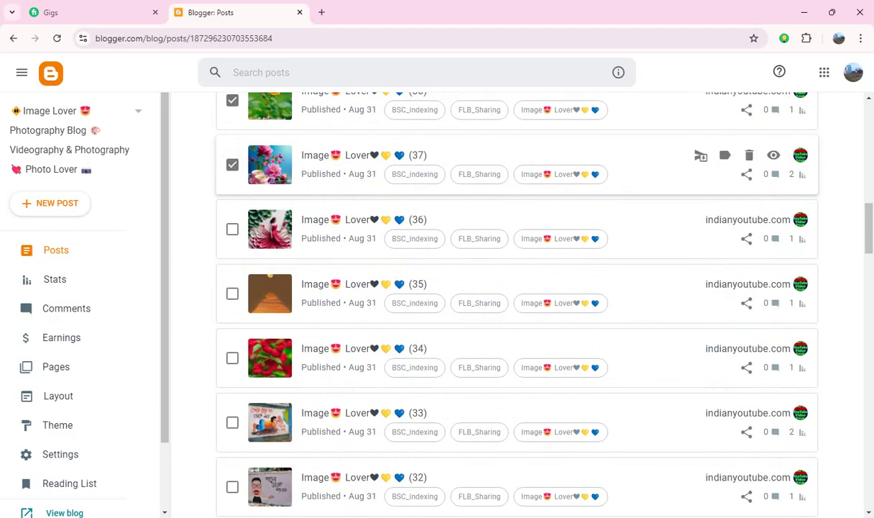
click(773, 155)
click(216, 12)
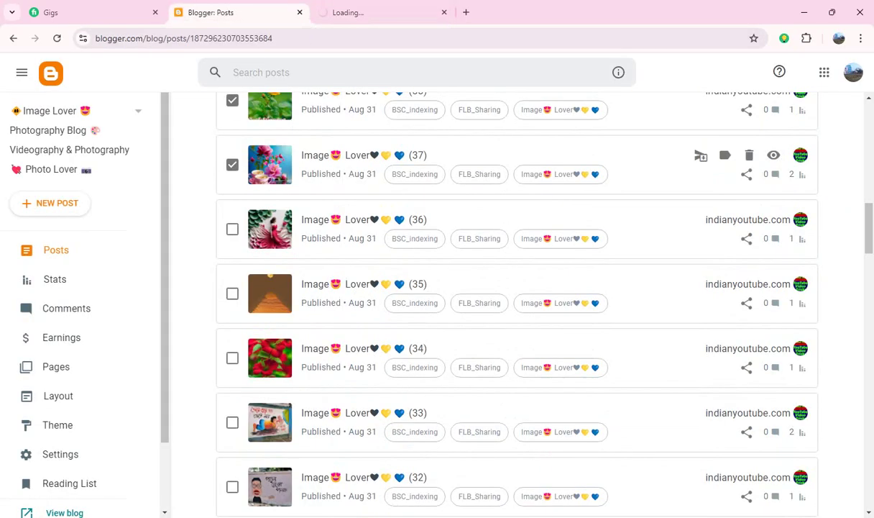
click(232, 228)
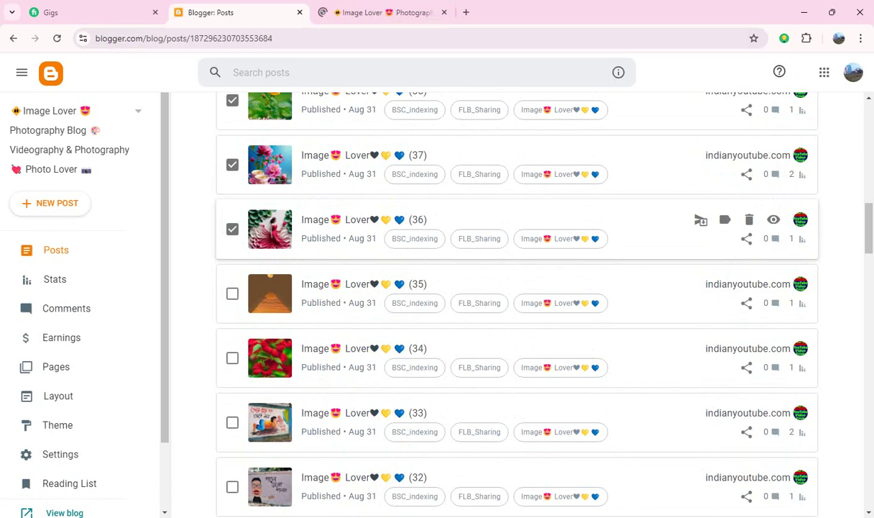
click(774, 219)
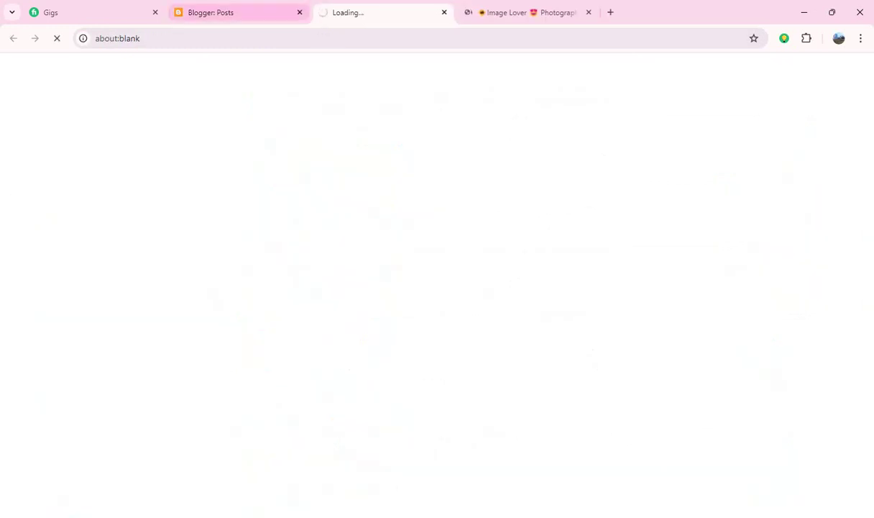
click(216, 13)
scroll(504, 259, down, 1)
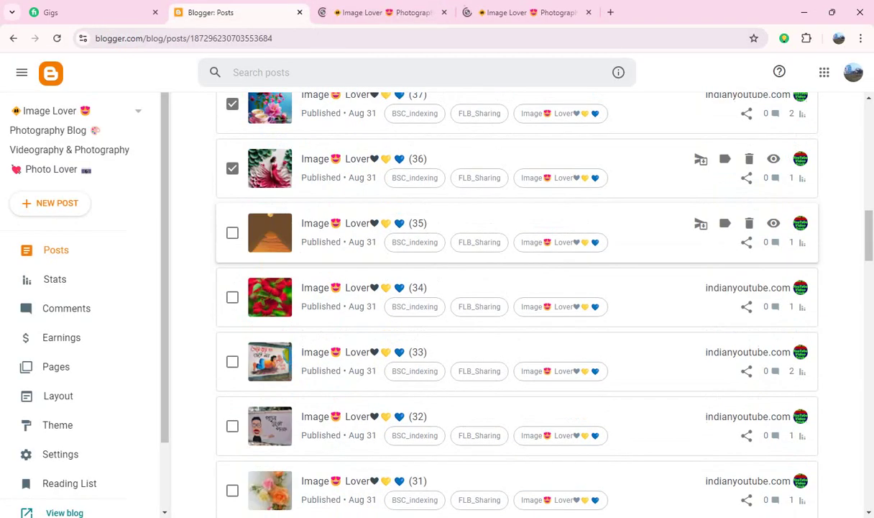
click(233, 232)
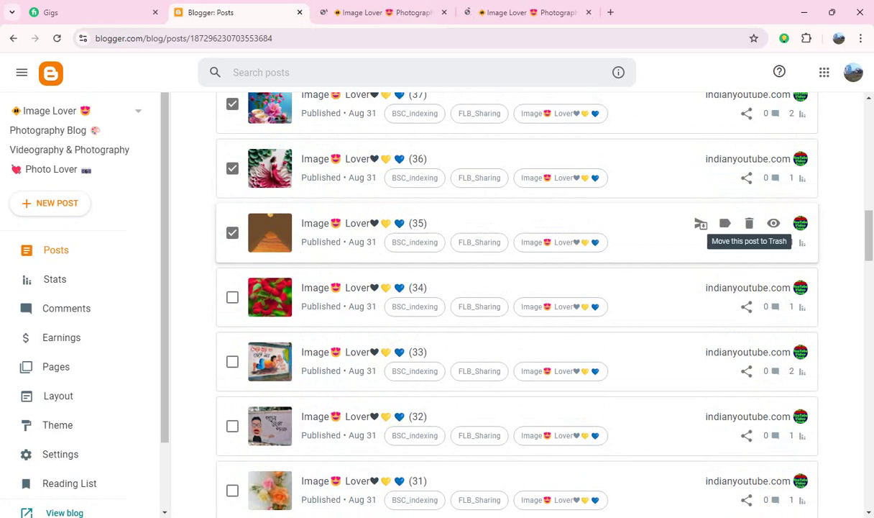
click(774, 223)
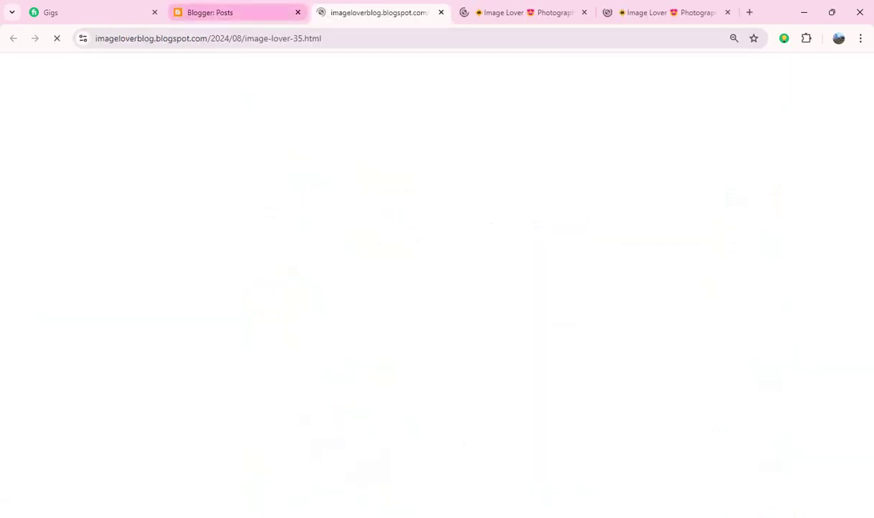
key(ctrl+shift+Tab)
Step: Select posts (34) and (33) in the post list and open their published pages
scroll(517, 302, down, 1)
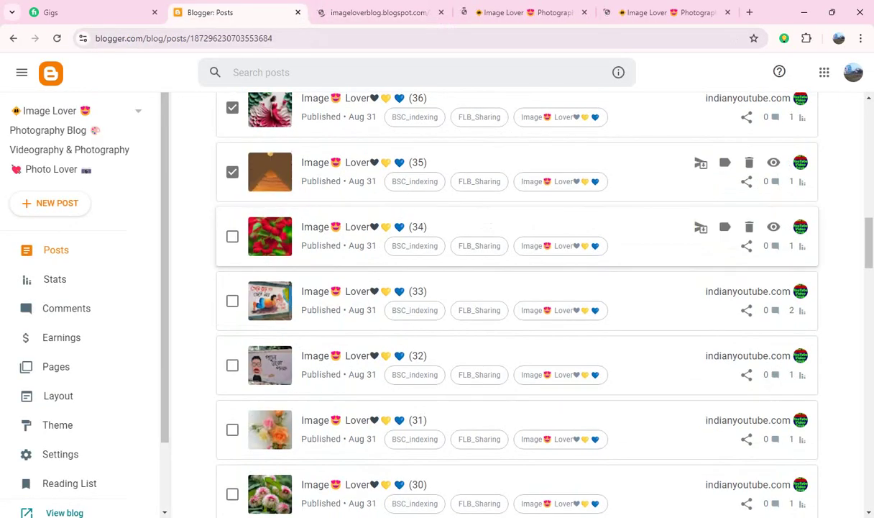
click(232, 236)
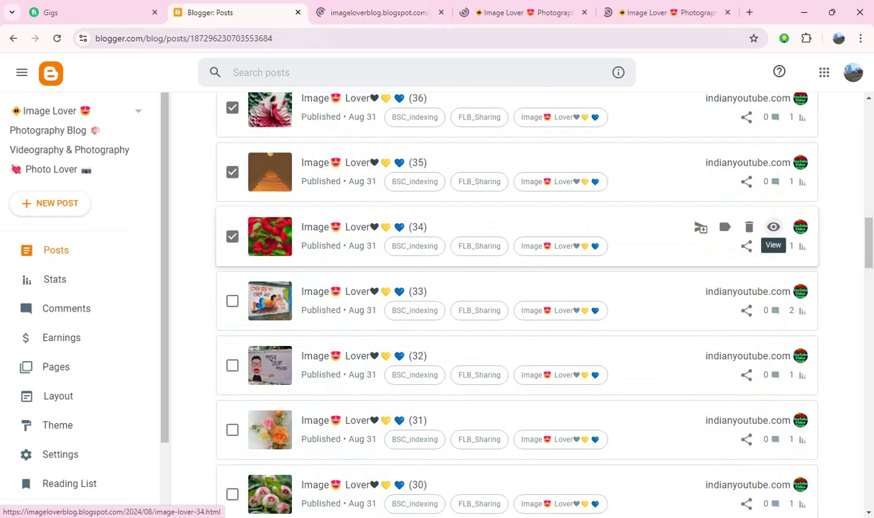
click(773, 227)
click(190, 12)
scroll(517, 287, down, 2)
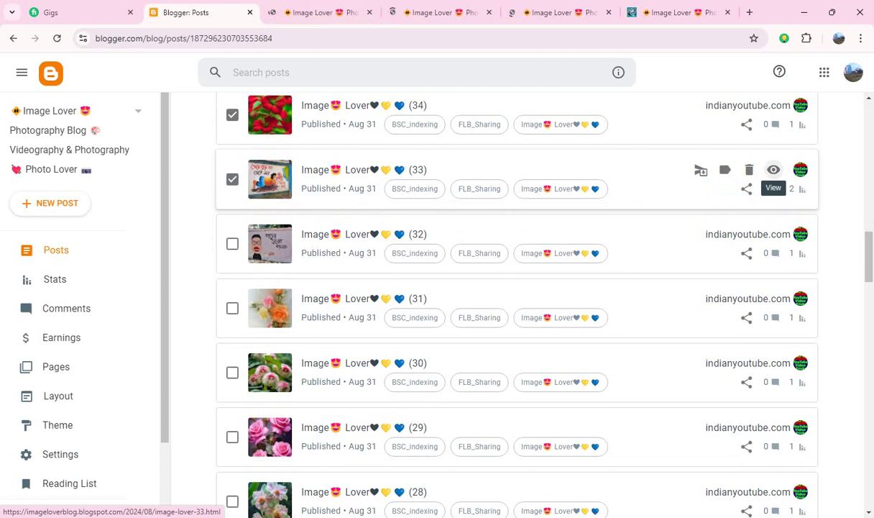
click(773, 170)
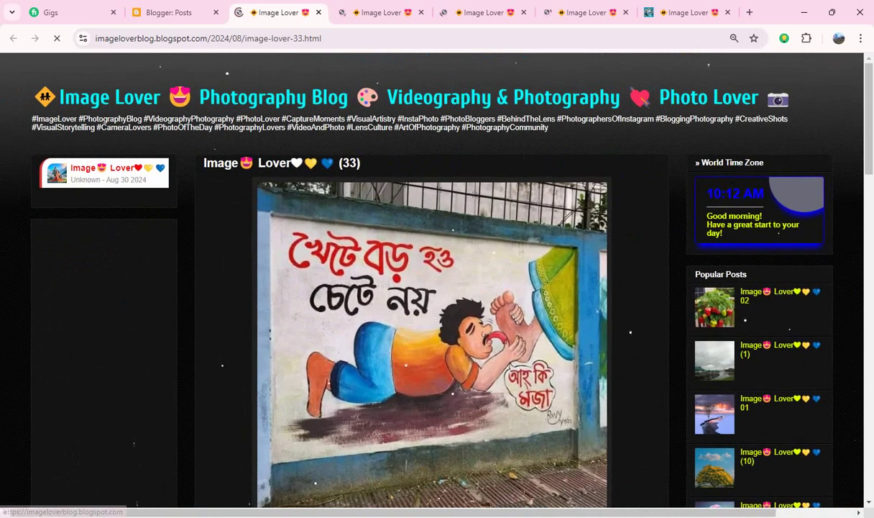
Step: Save the images of posts (37), (36) and (35) to the "Best image..." Pinterest board, closing each page once saved
key(ctrl+9)
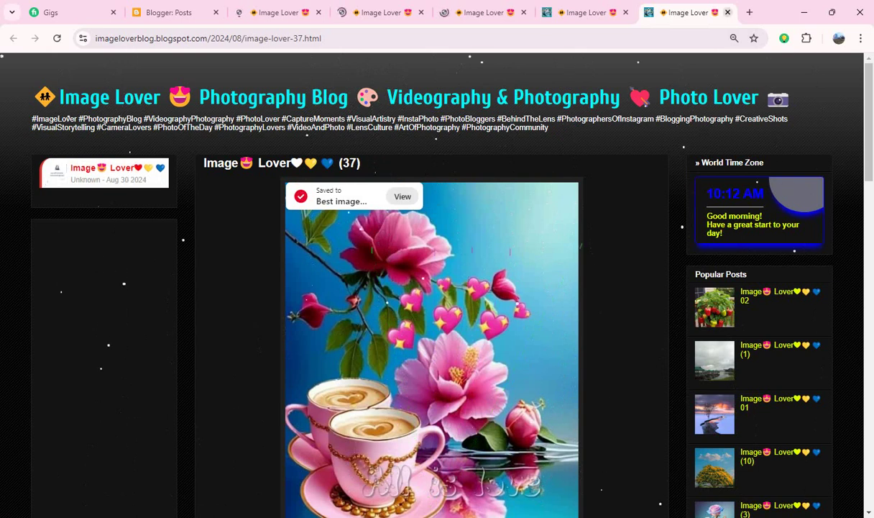
click(728, 12)
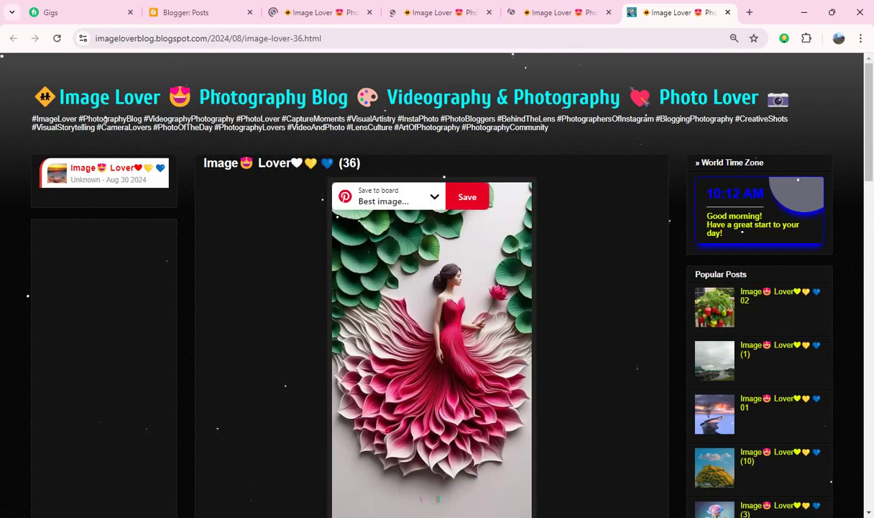
click(464, 195)
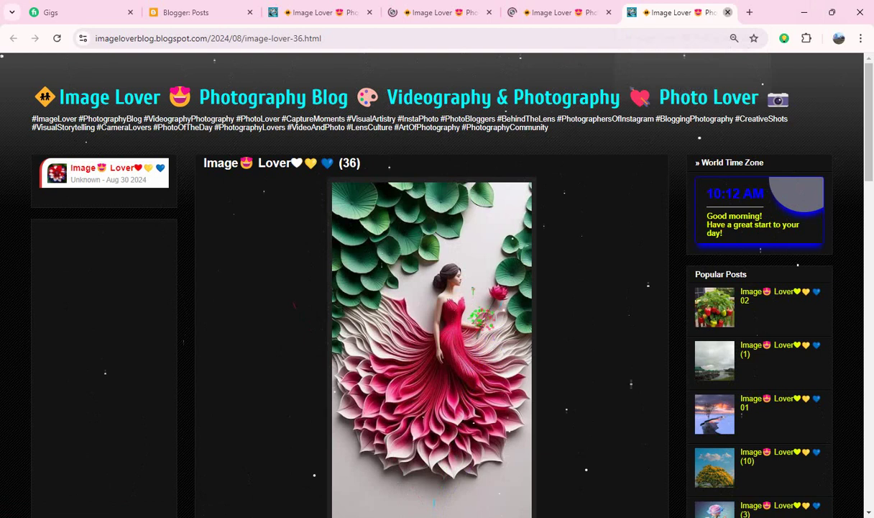
click(728, 12)
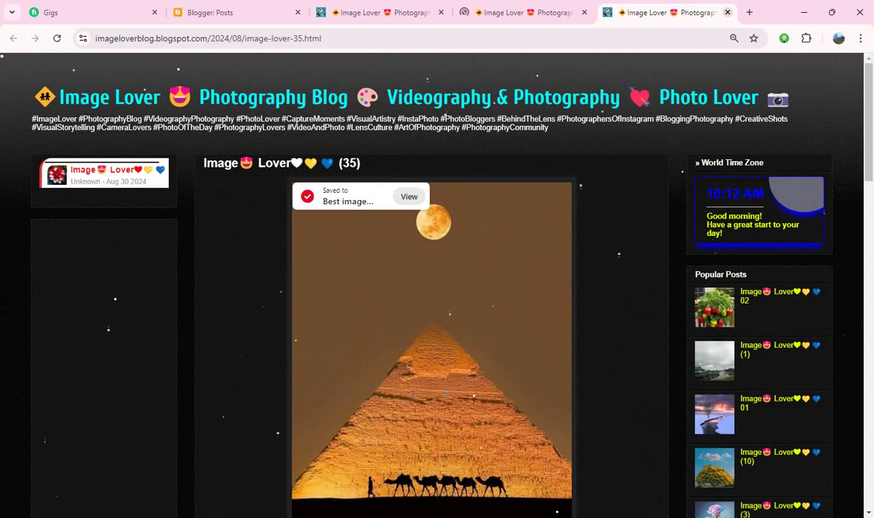
key(ctrl+w)
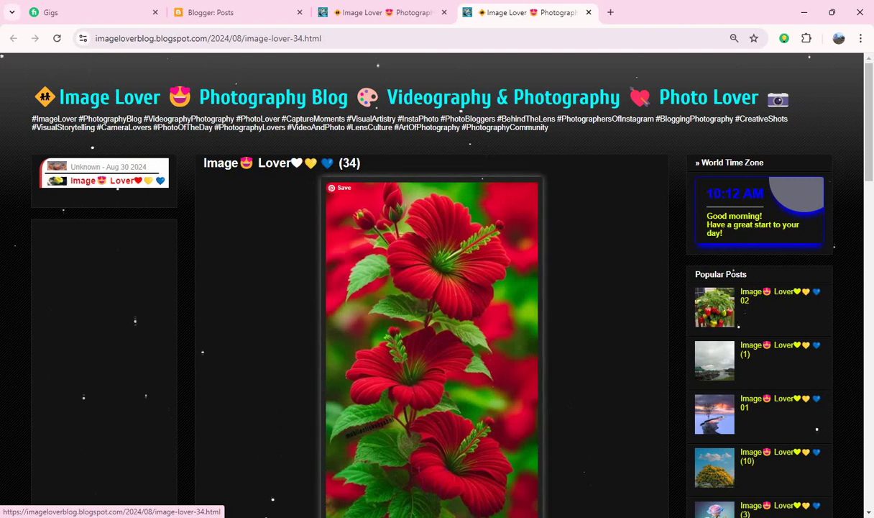
Step: Save the images of posts (34) and (33) to the "Best image..." Pinterest board and close their pages
click(461, 196)
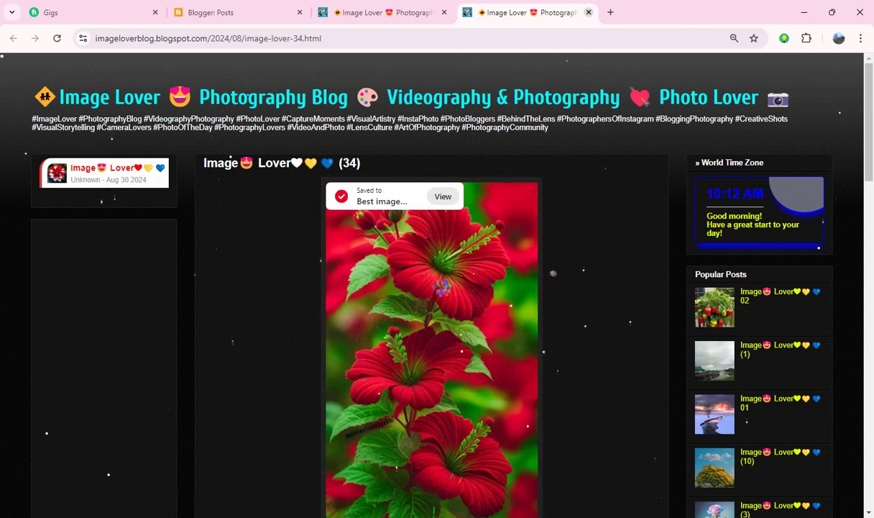
click(588, 12)
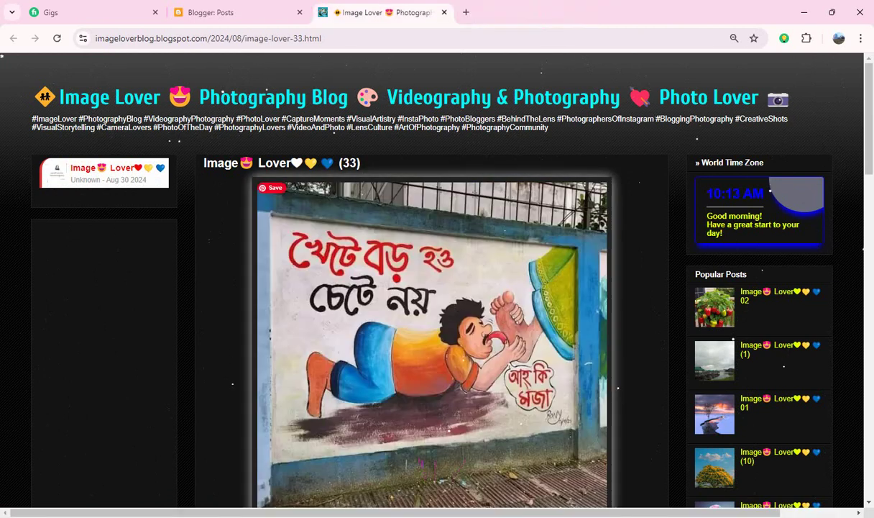
mouse_move(273, 188)
click(393, 196)
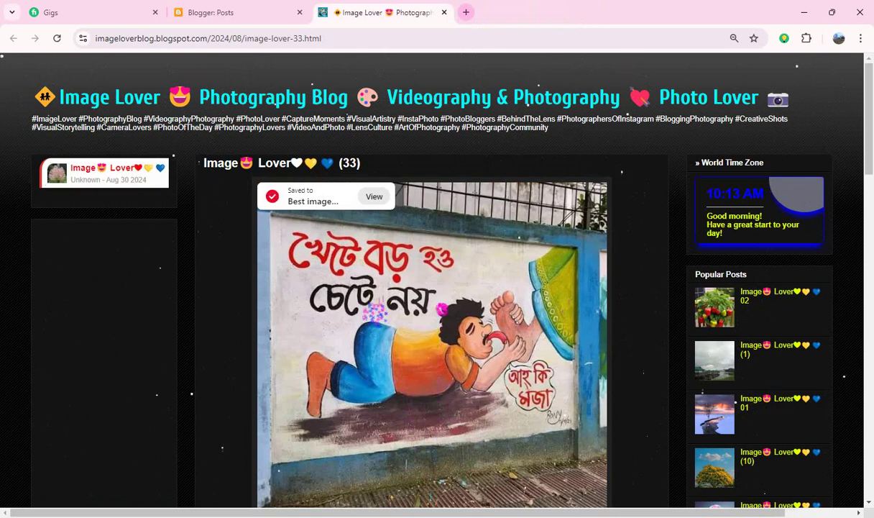
click(444, 12)
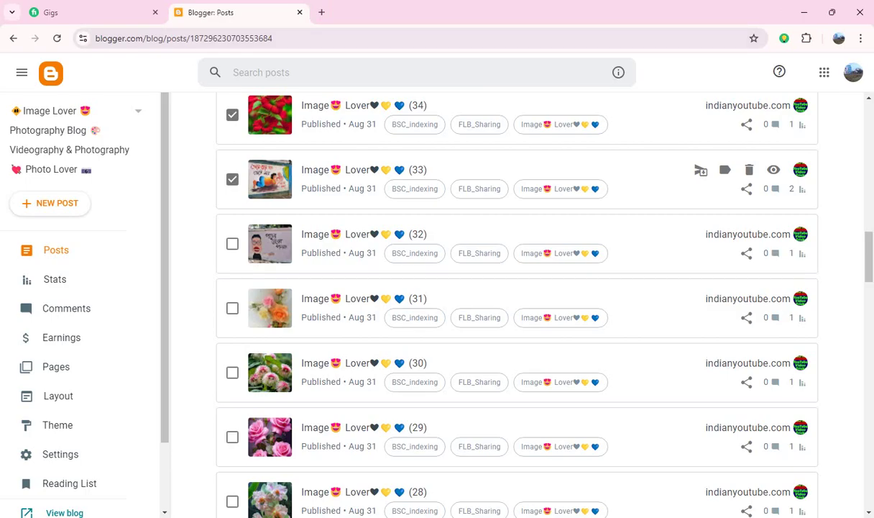
Step: Select posts (32), (31) and (30) in the Blogger post list and open their published pages
scroll(503, 180, down, 1)
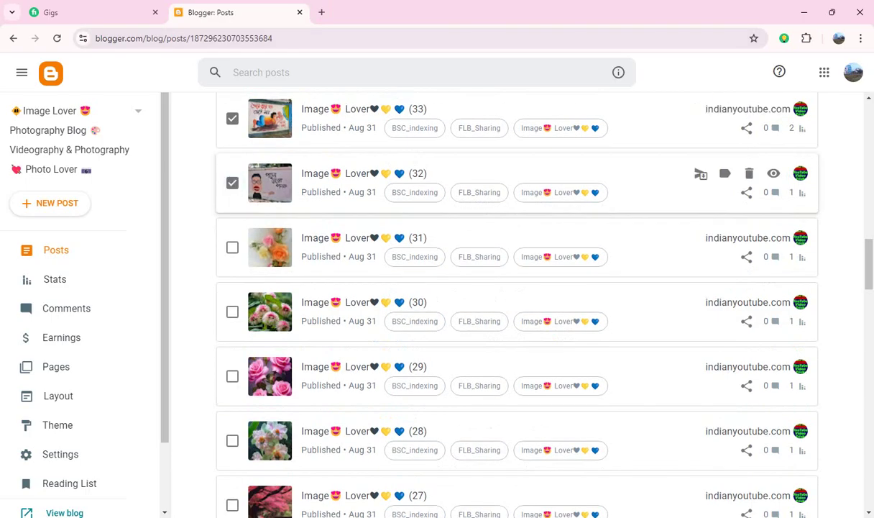
click(774, 174)
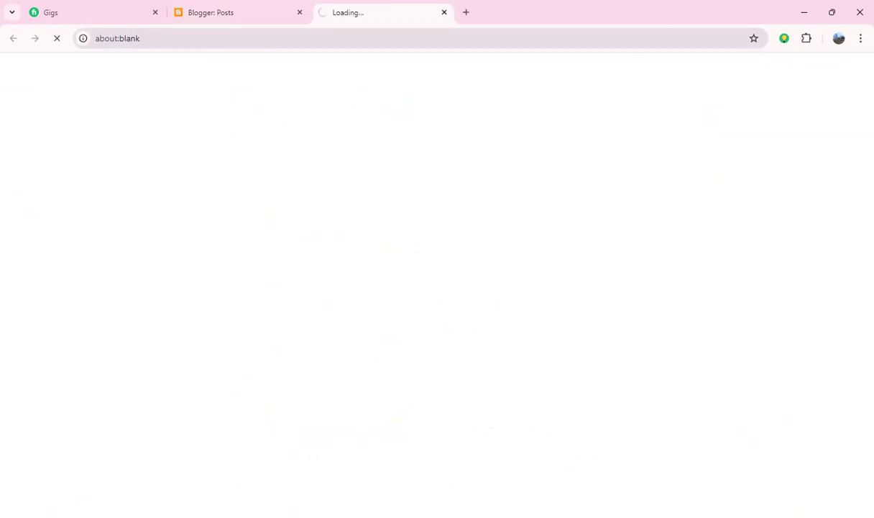
scroll(719, 186, down, 1)
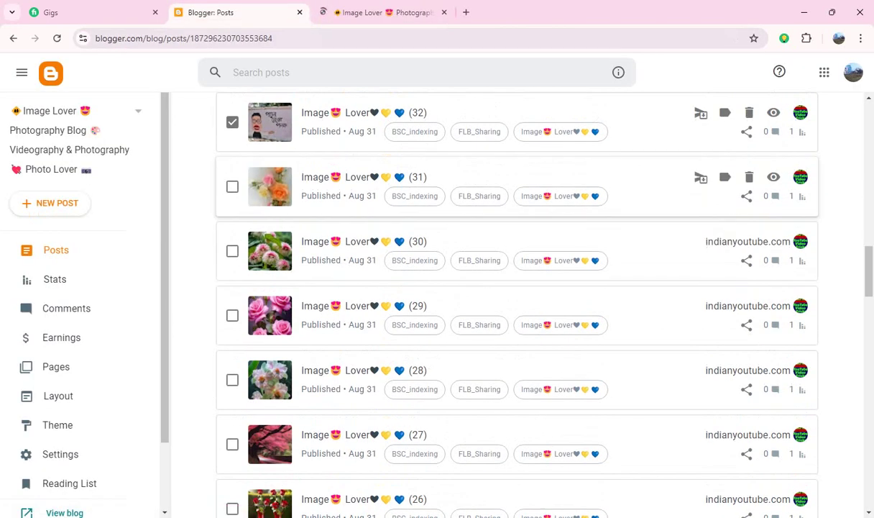
click(233, 187)
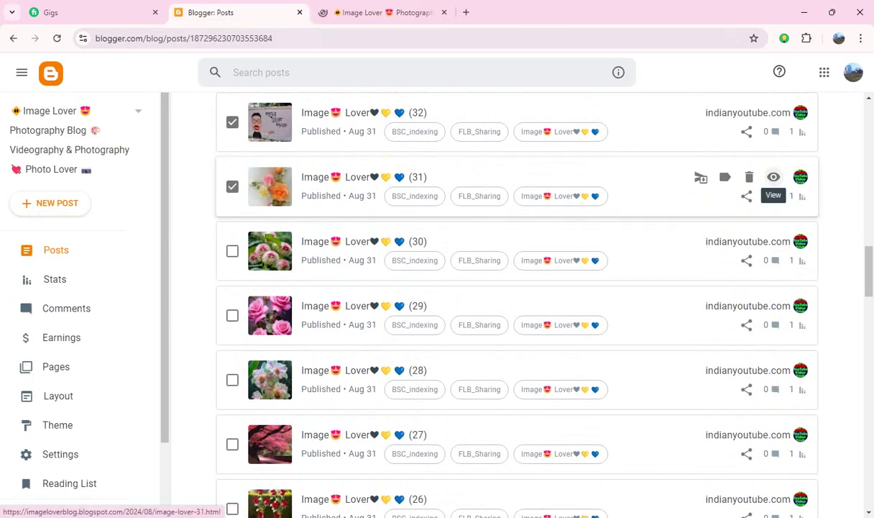
click(774, 177)
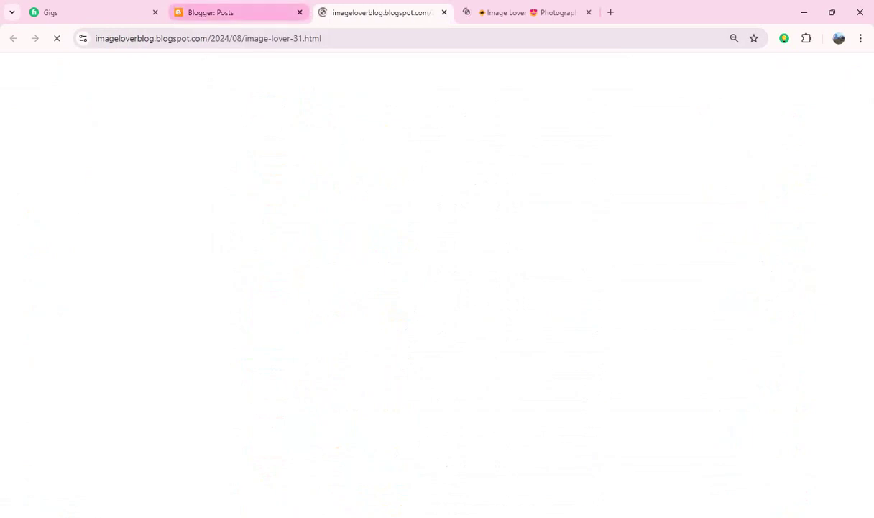
key(ctrl+shift+Tab)
scroll(517, 288, down, 1)
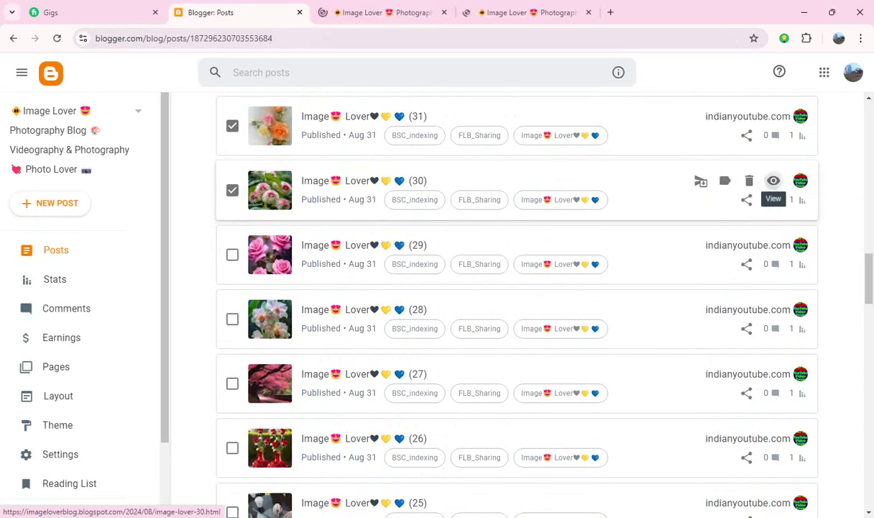
click(773, 181)
key(ctrl+shift+Tab)
scroll(518, 288, down, 1)
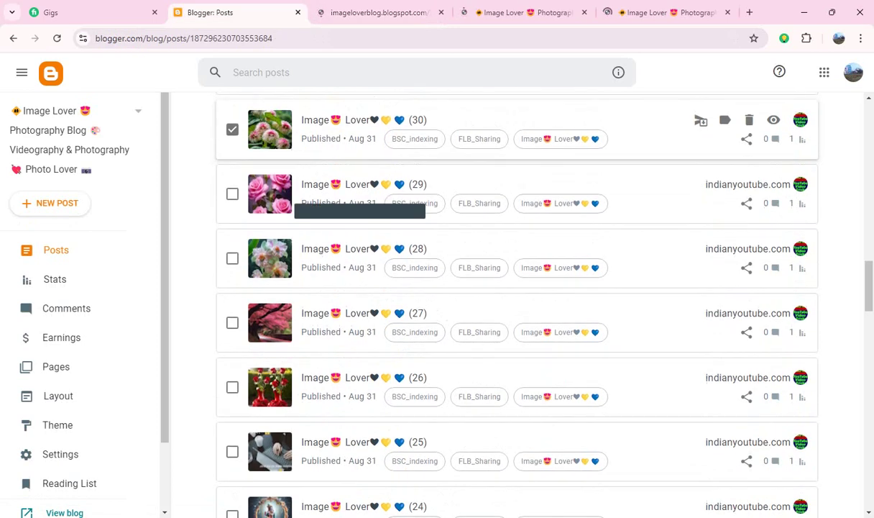
Step: Select posts (29) and (28) in the Blogger post list and open their published pages
click(232, 193)
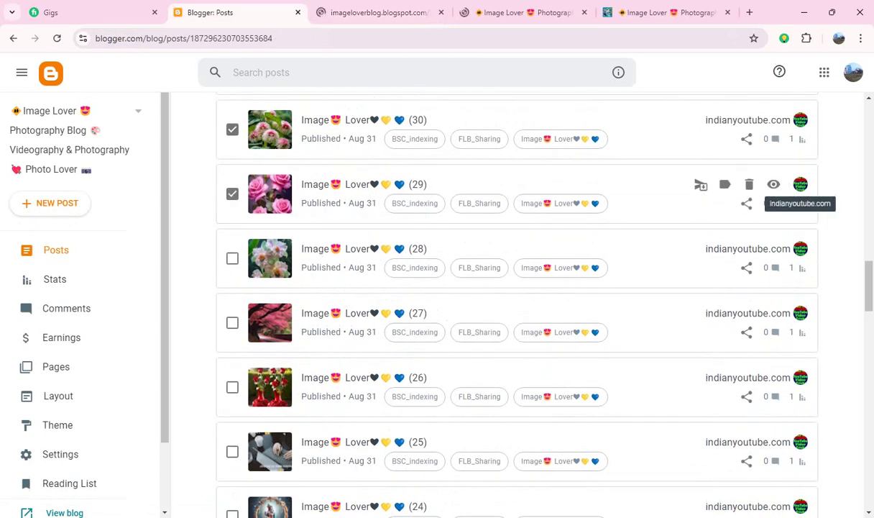
click(774, 184)
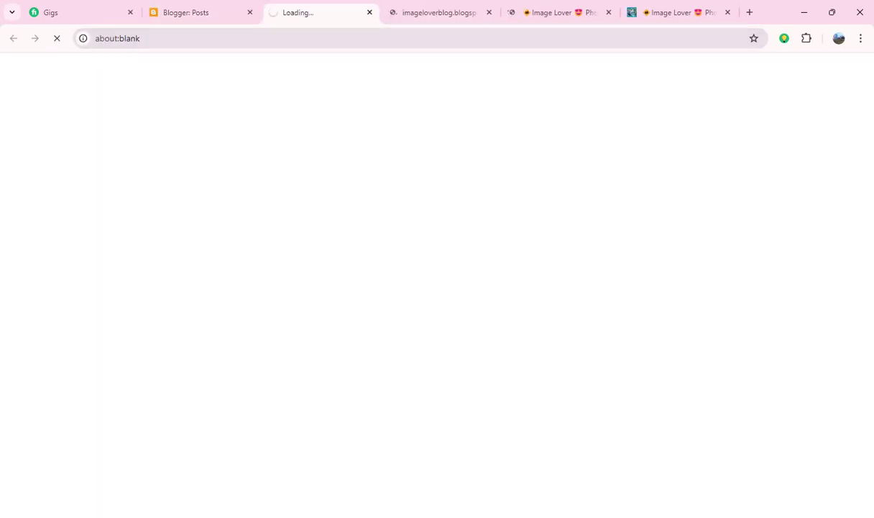
key(ctrl+shift+Tab)
scroll(774, 184, down, 2)
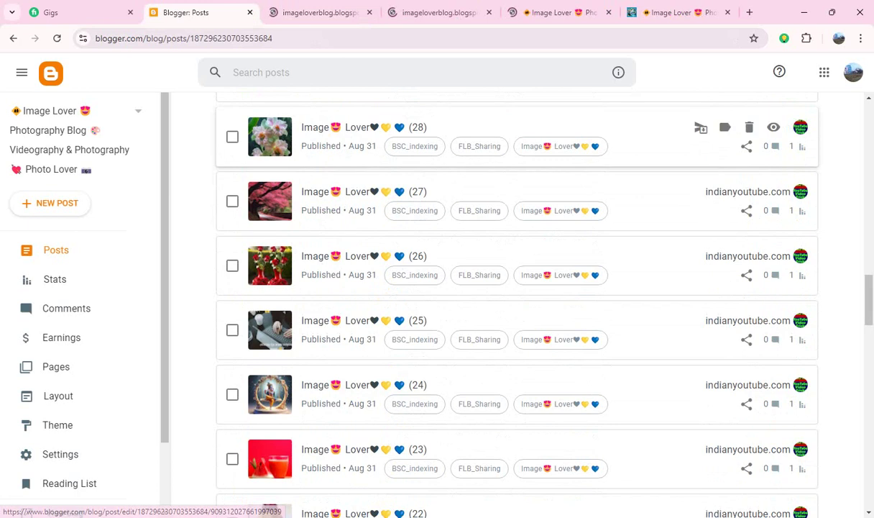
scroll(503, 158, up, 1)
click(232, 196)
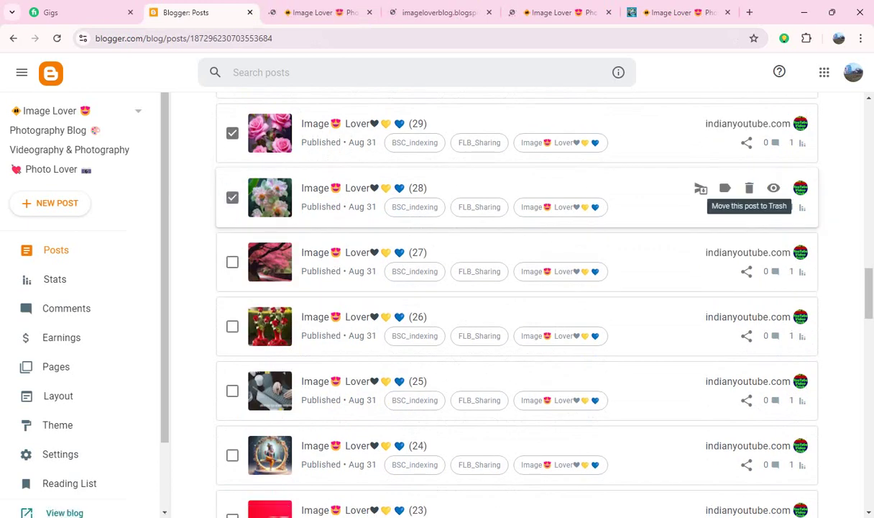
click(774, 188)
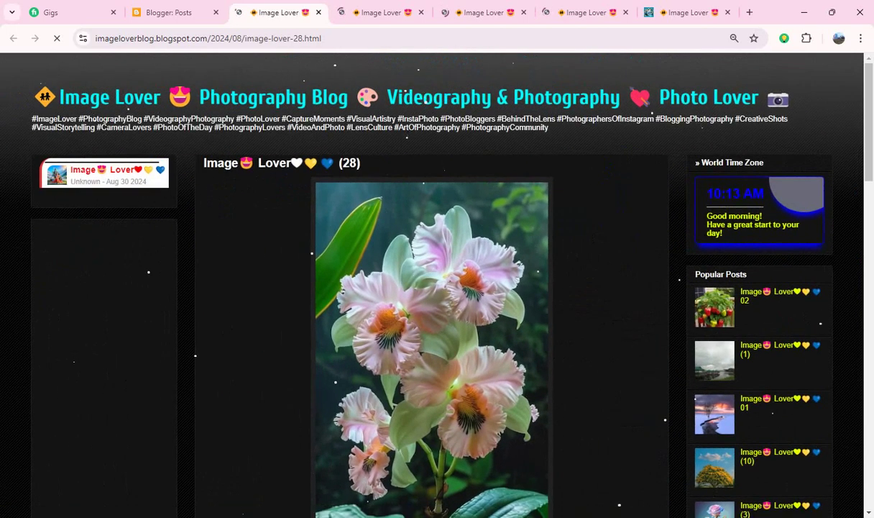
Step: Save the image of post (32) to the "Best image..." Pinterest board and close its page
click(689, 12)
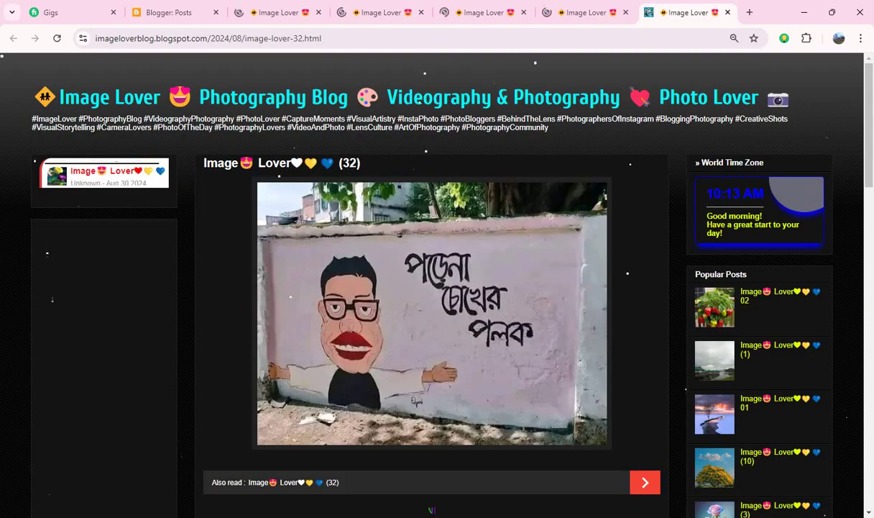
scroll(432, 288, down, 3)
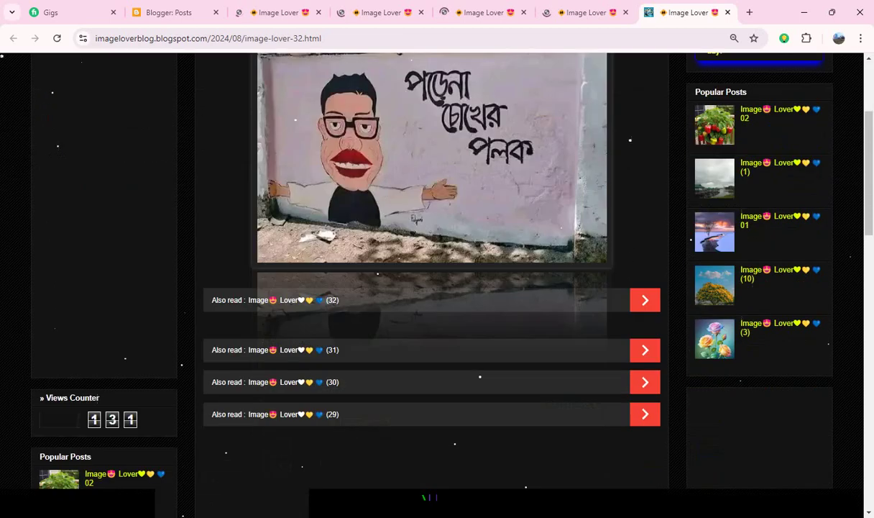
scroll(431, 288, down, 2)
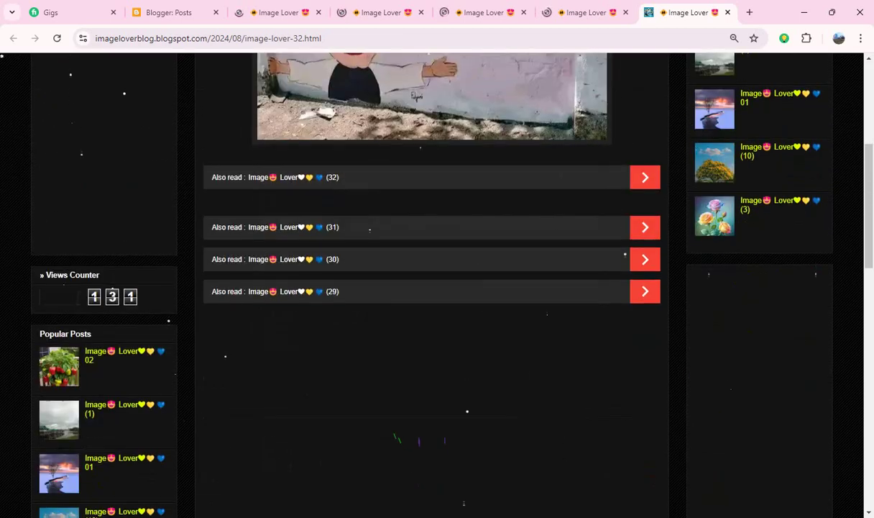
scroll(432, 287, down, 2)
scroll(432, 288, up, 3)
scroll(431, 288, up, 3)
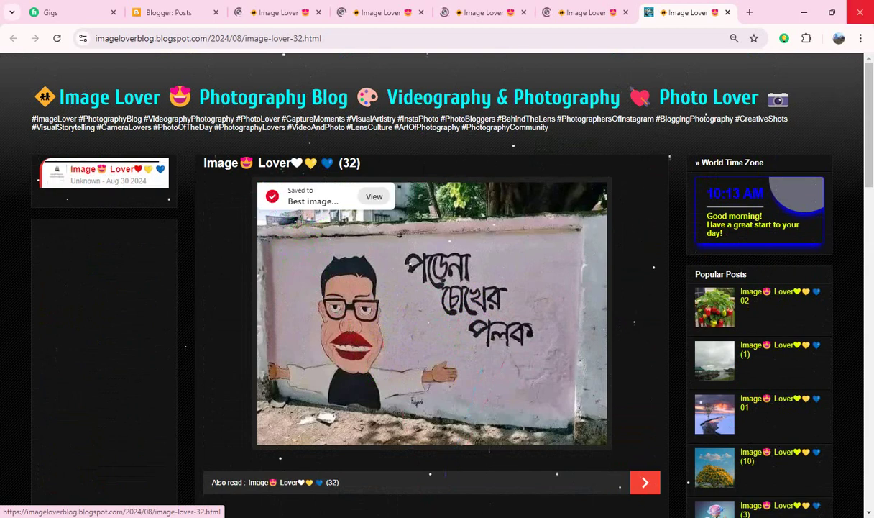
click(728, 13)
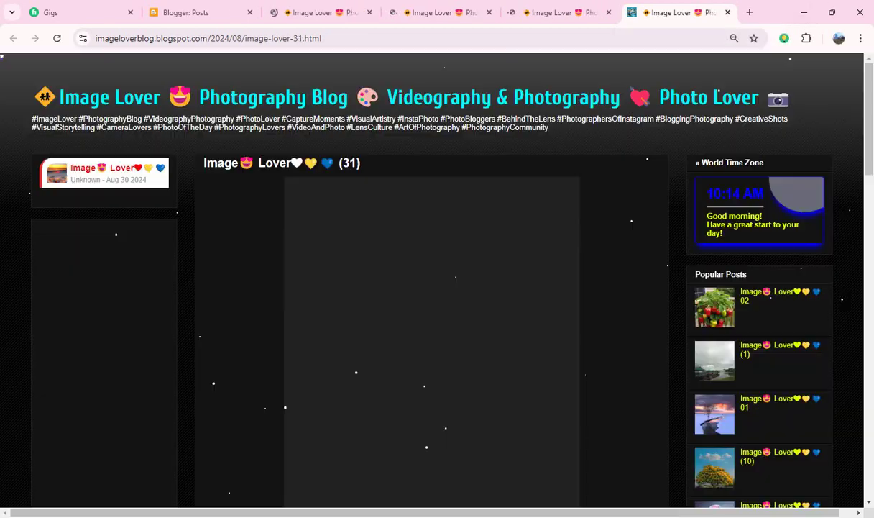
Step: Save the images of posts (31) and (30) to the "Best image..." Pinterest board, closing each page once saved
mouse_move(304, 189)
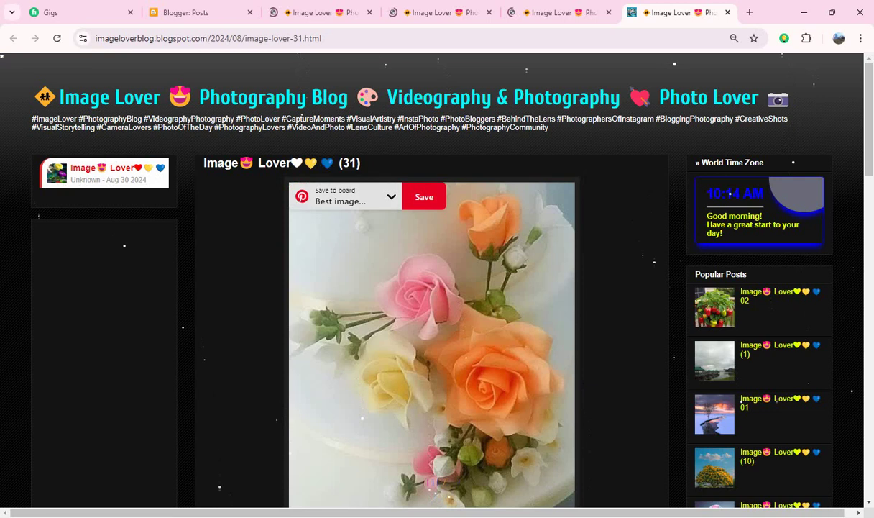
click(424, 195)
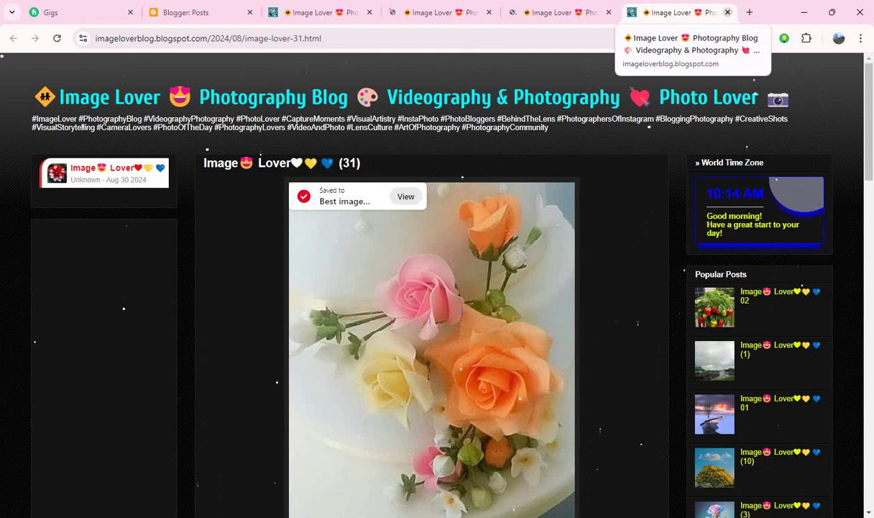
click(727, 12)
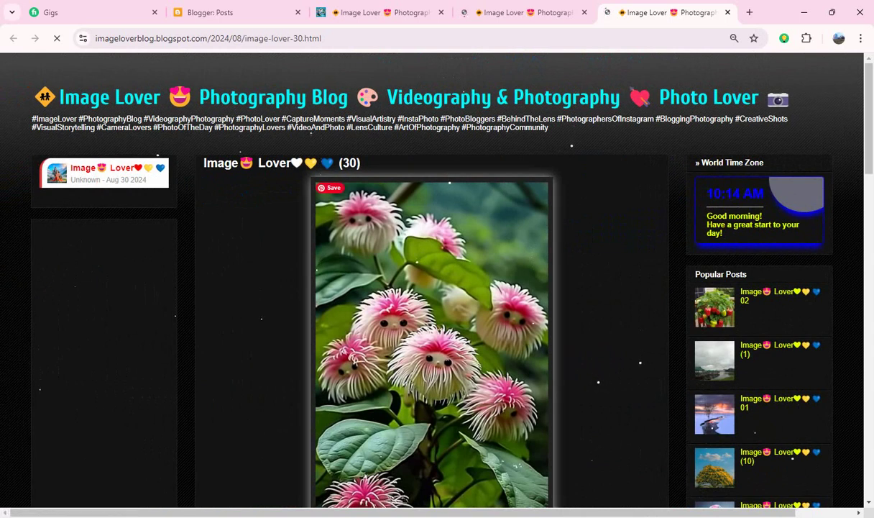
mouse_move(331, 188)
click(451, 196)
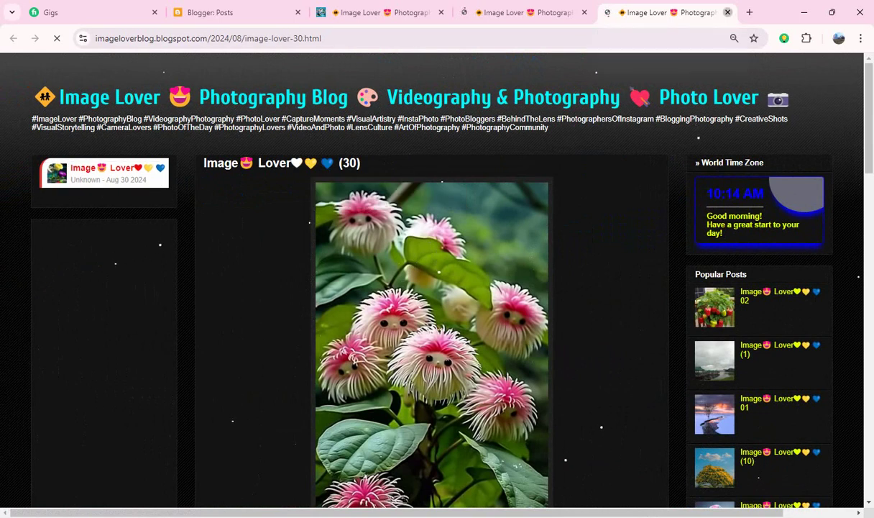
click(727, 12)
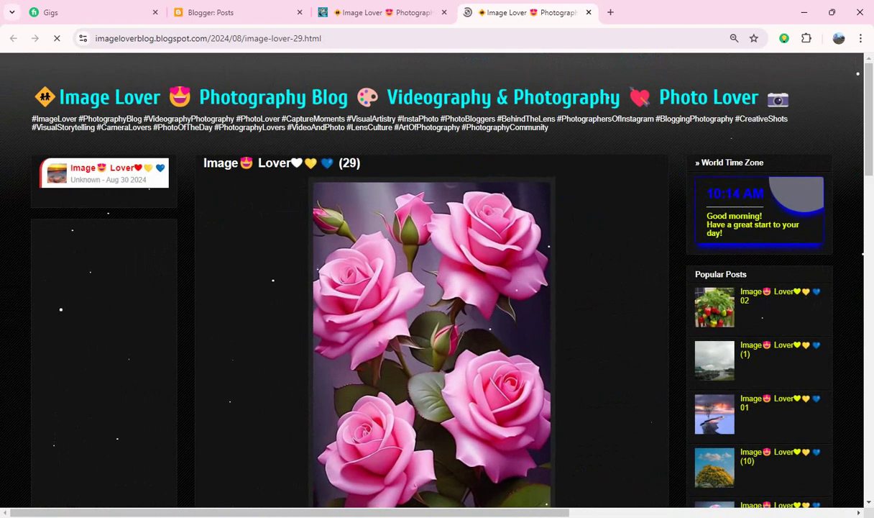
Step: Save the images of posts (29) and (28) to the "Best image..." Pinterest board and close their pages
mouse_move(431, 338)
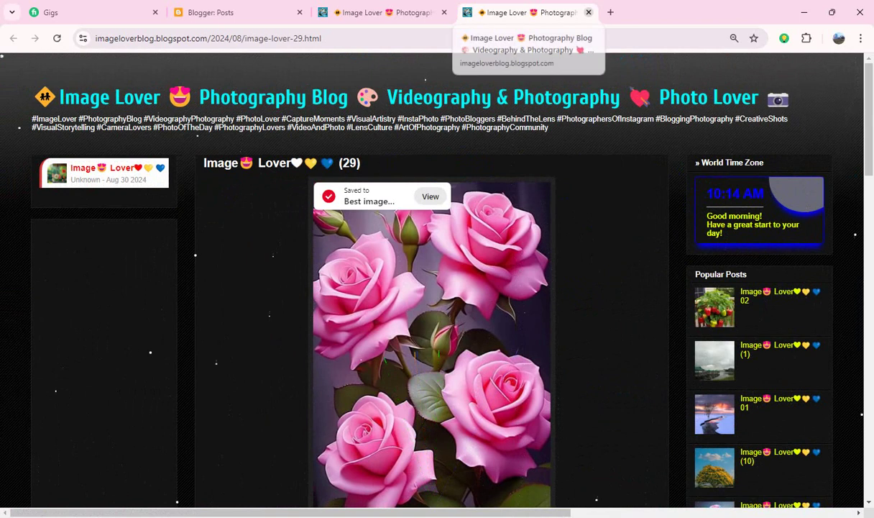
click(588, 12)
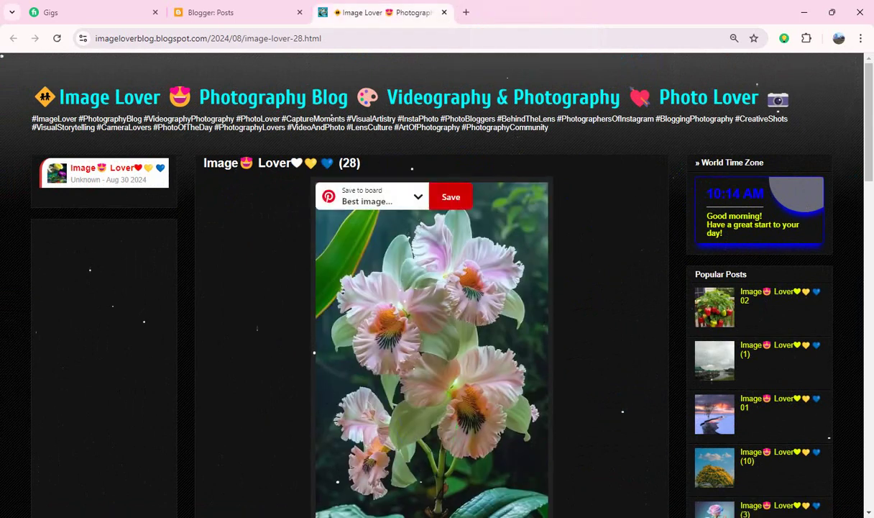
click(451, 195)
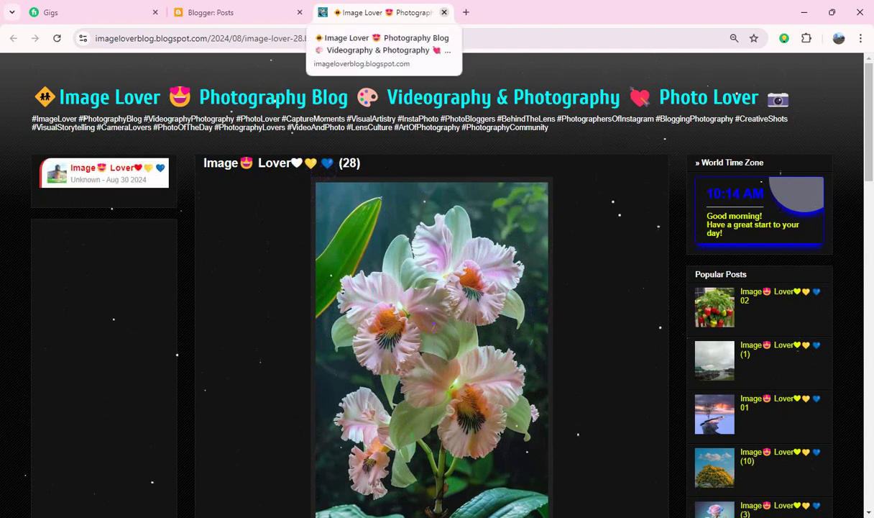
click(444, 12)
Step: Select posts (27) and (26) in the post list and open their published pages
scroll(517, 194, down, 1)
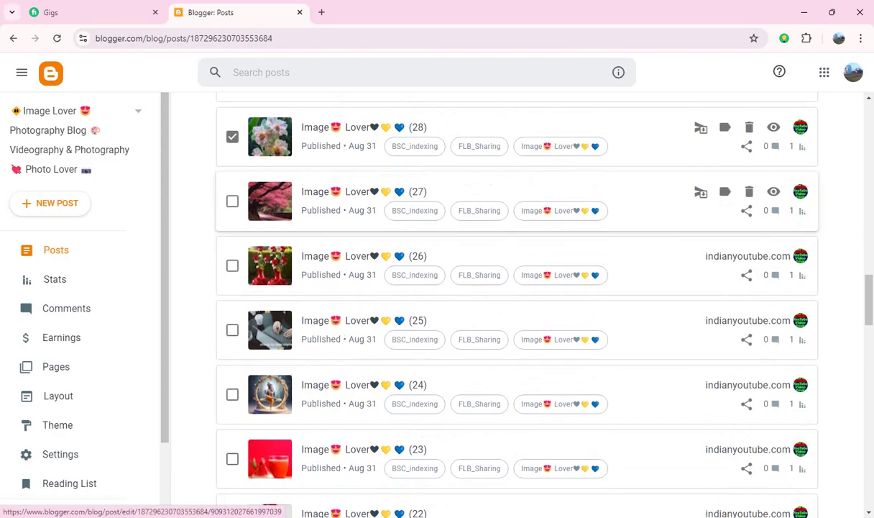
click(232, 201)
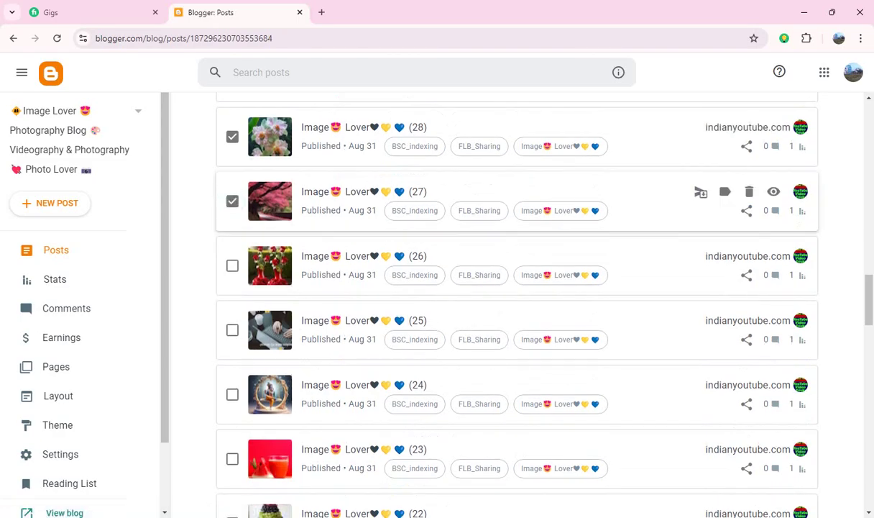
click(774, 192)
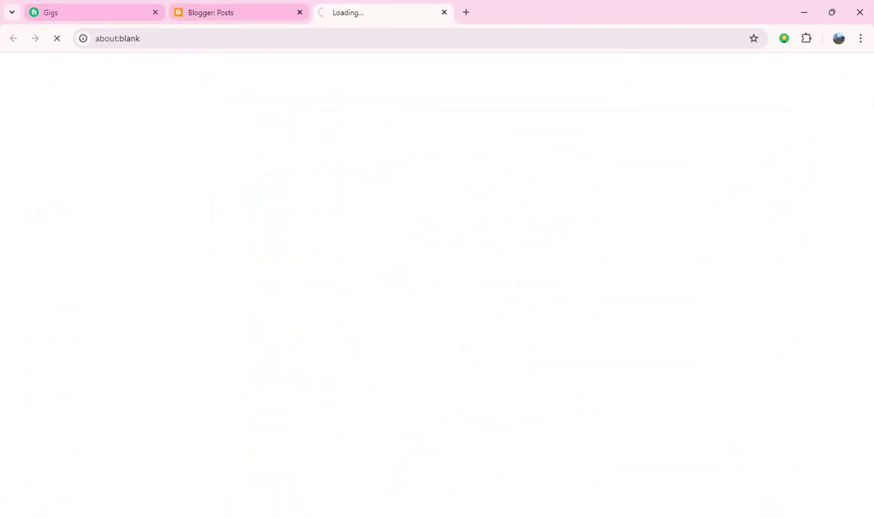
click(232, 265)
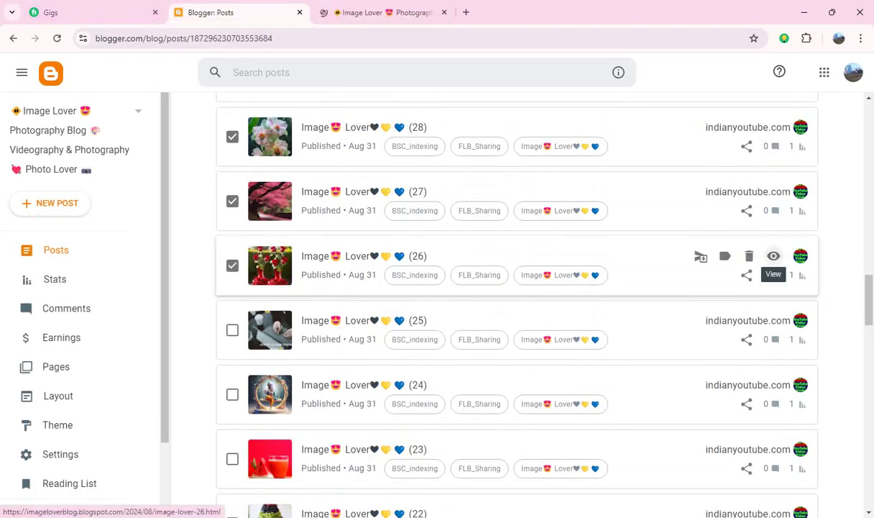
click(774, 256)
click(211, 12)
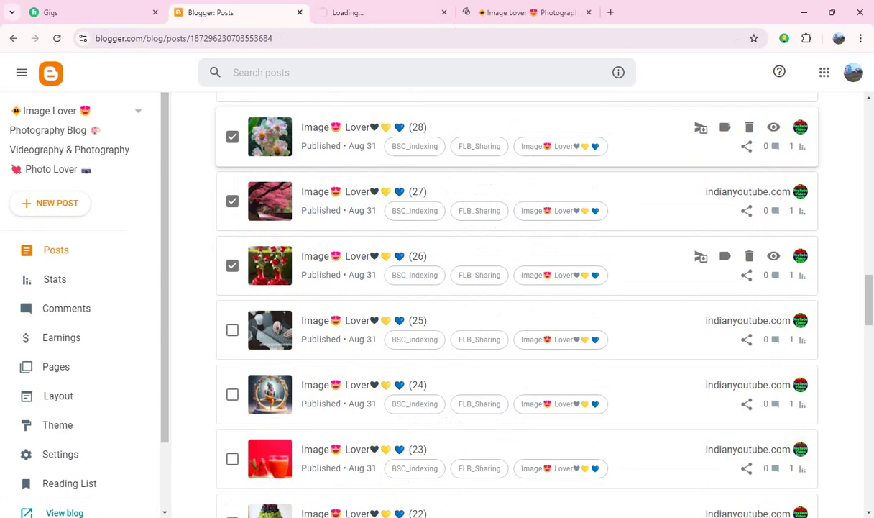
Step: Select posts (25) and (24) in the post list and open their published pages
scroll(504, 205, down, 2)
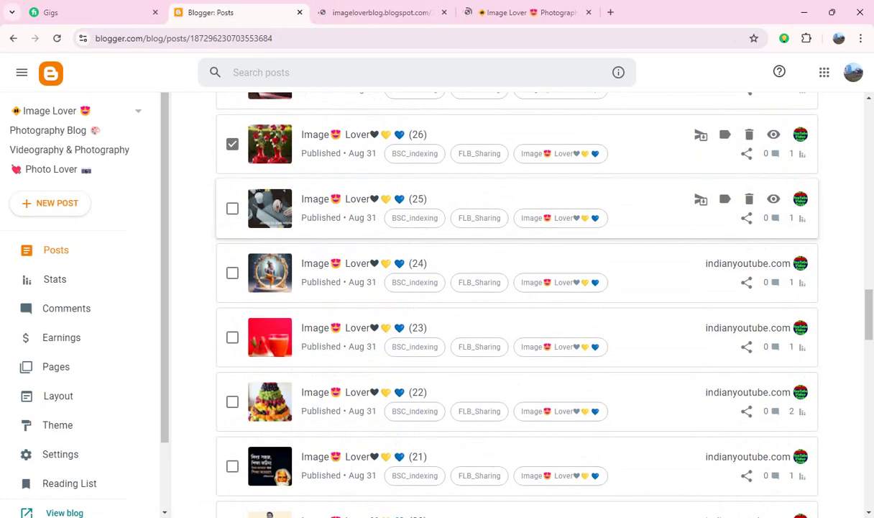
click(232, 208)
click(774, 198)
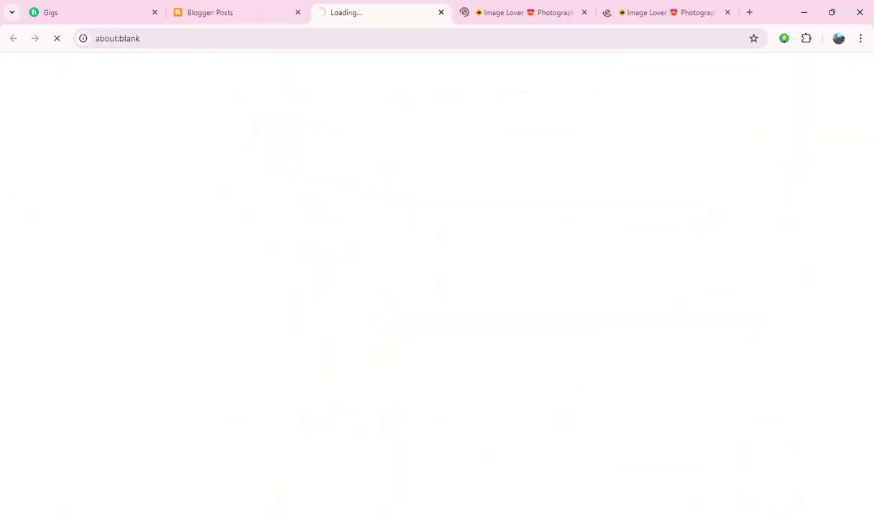
click(211, 12)
scroll(503, 212, down, 1)
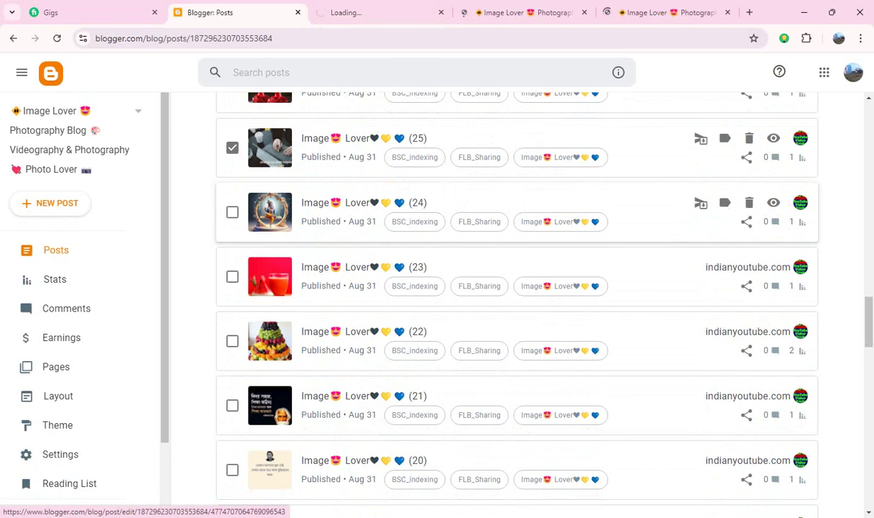
click(232, 212)
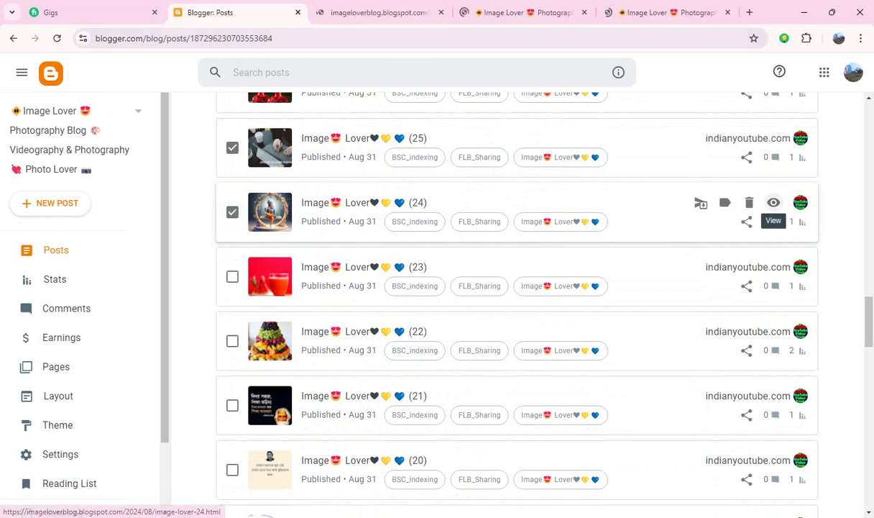
click(774, 202)
click(211, 12)
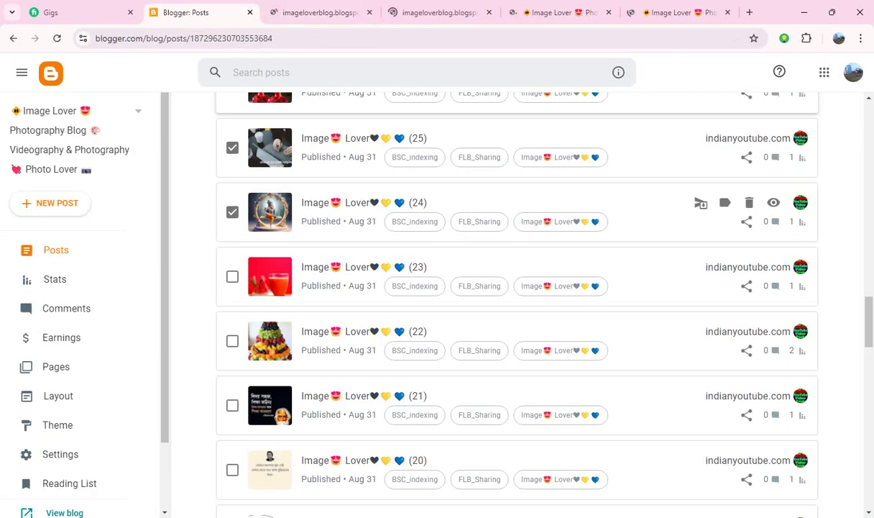
Step: Select posts (23) and (22) in the post list and open their published pages
scroll(518, 288, down, 1)
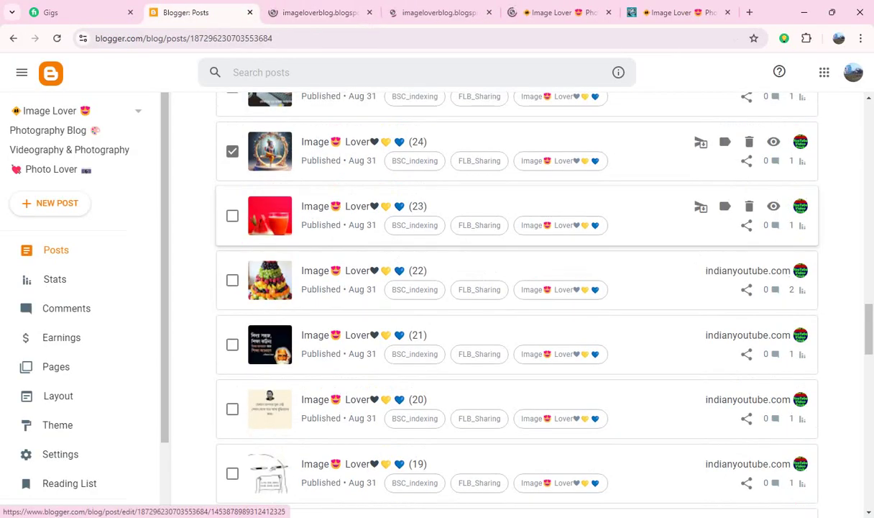
click(232, 216)
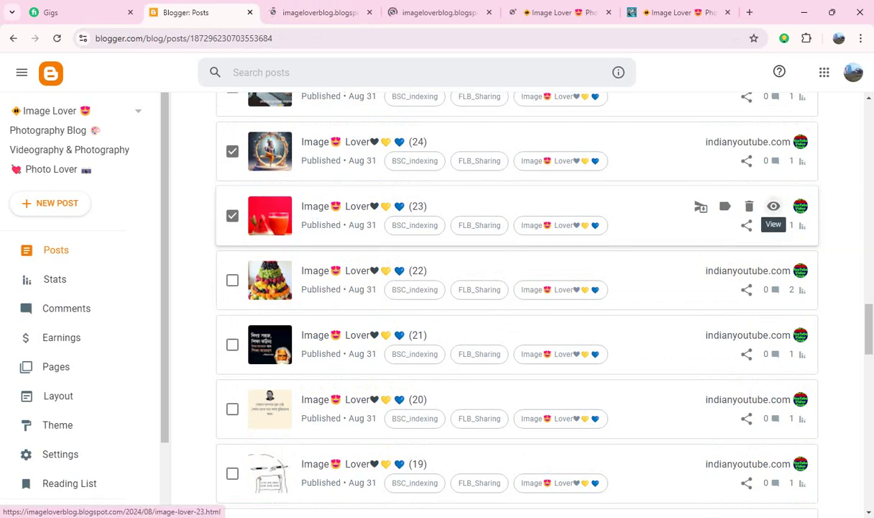
click(773, 206)
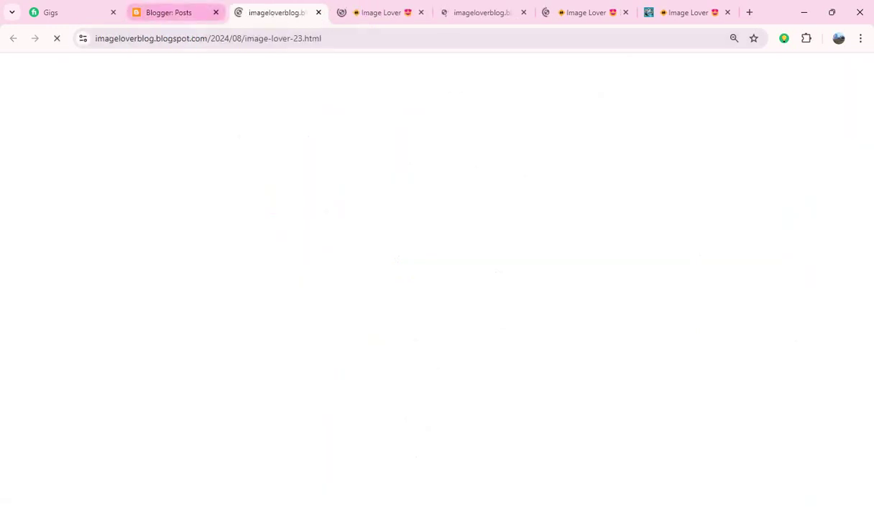
key(ctrl+shift+Tab)
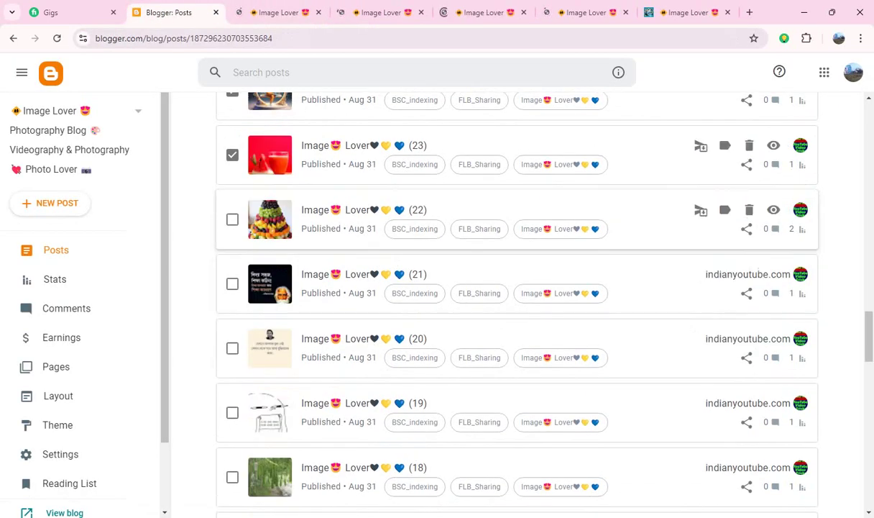
click(232, 219)
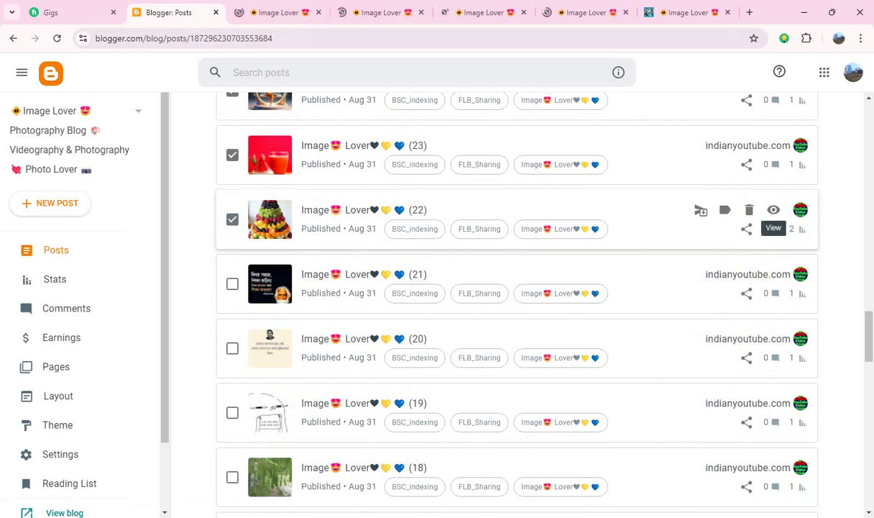
click(773, 210)
key(ctrl+shift+Tab)
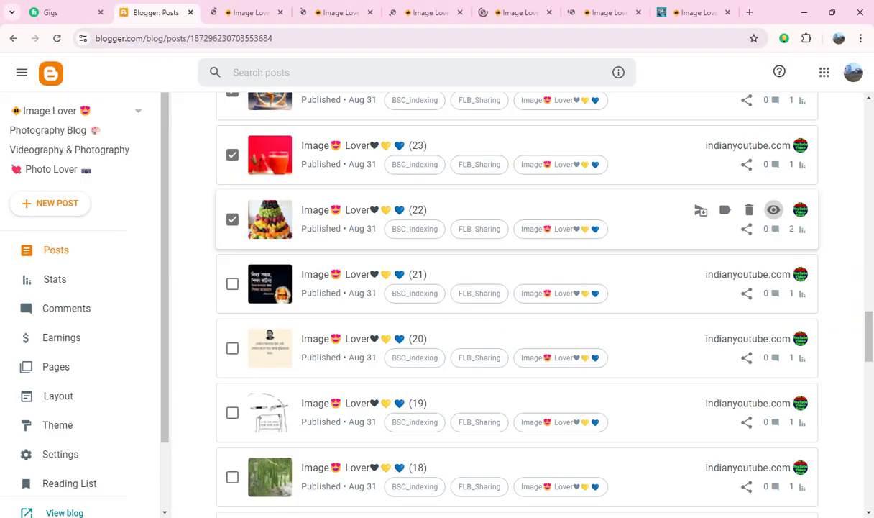
scroll(517, 302, down, 1)
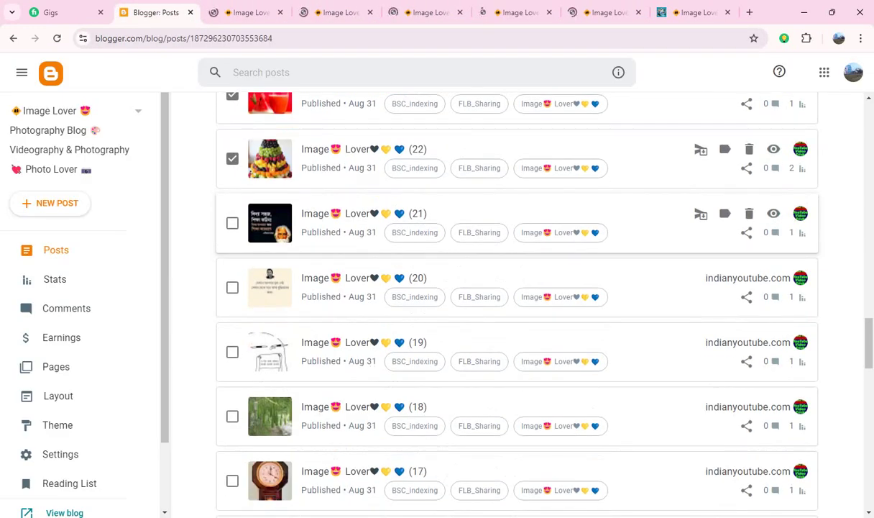
Step: Select post (21) in the post list and open its published page
click(232, 223)
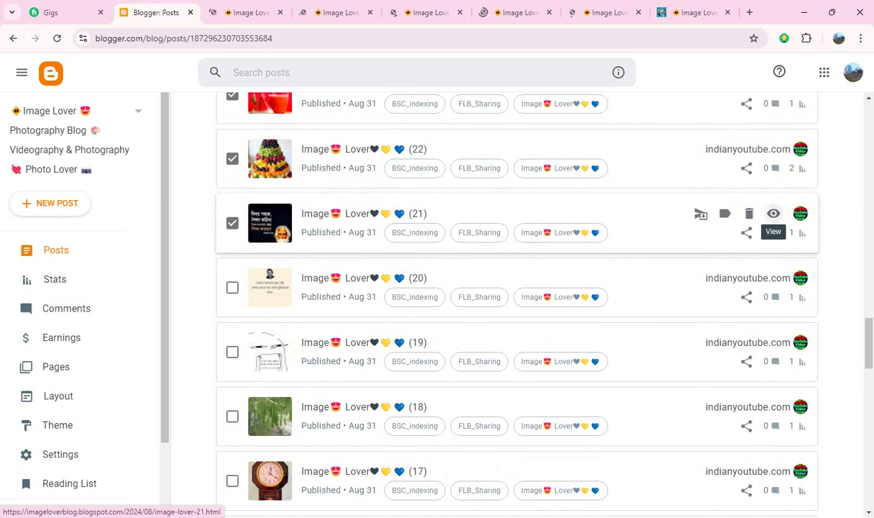
click(772, 214)
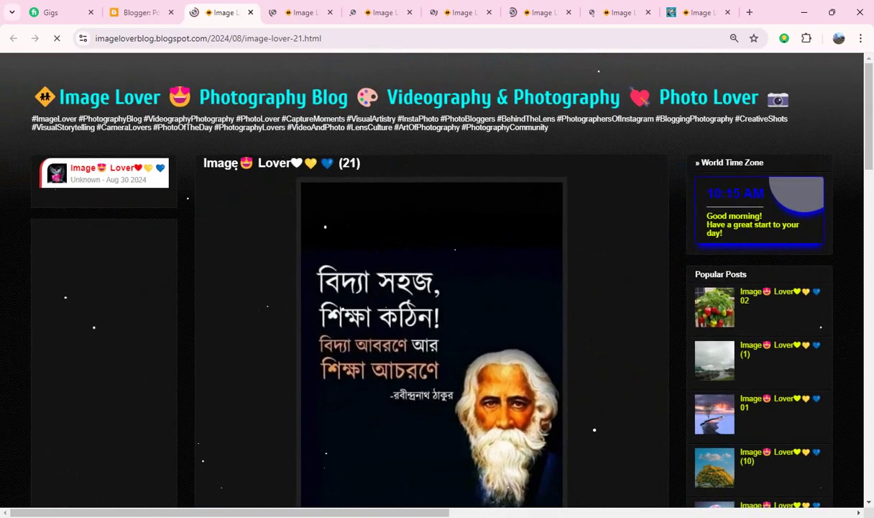
Step: Save the images of posts (27) and (26) to the "Best image..." Pinterest board and close their pages
key(ctrl+9)
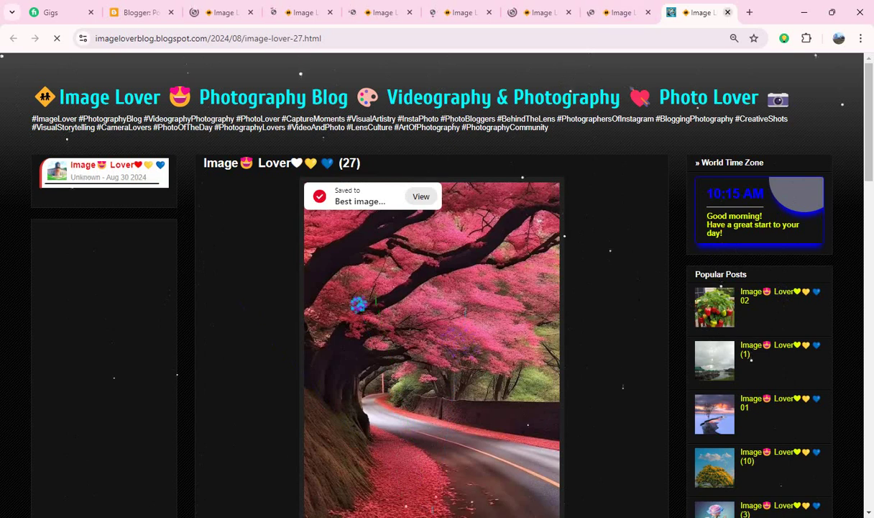
click(728, 13)
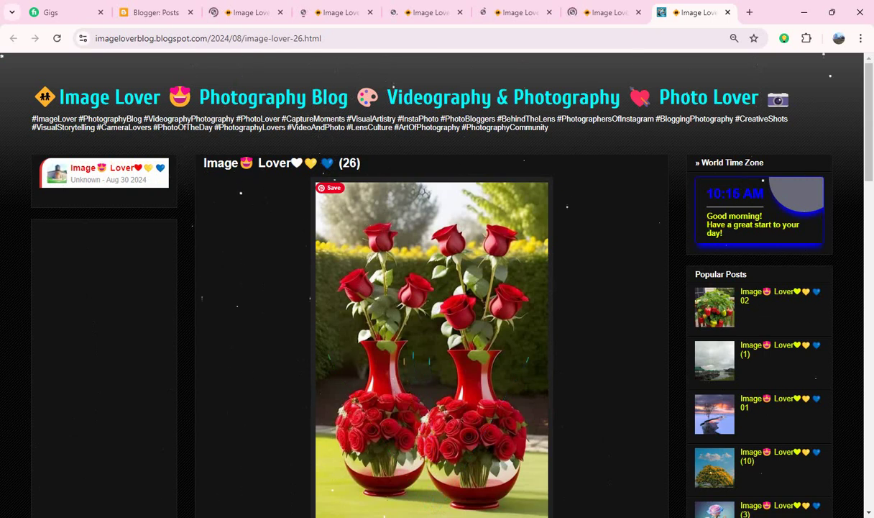
scroll(414, 316, up, 2)
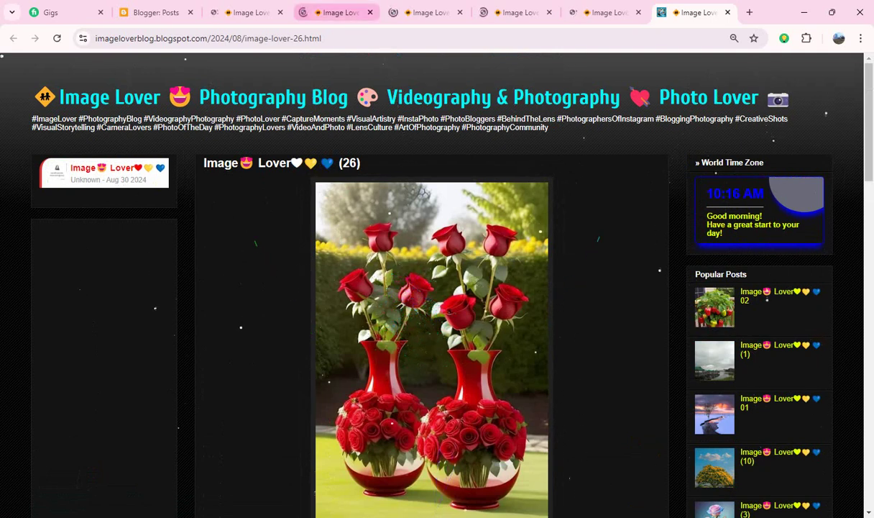
click(245, 13)
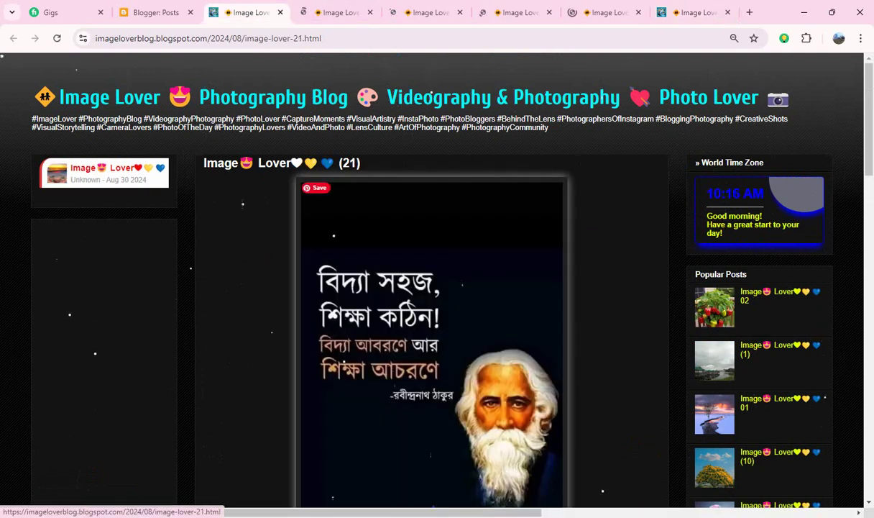
click(338, 12)
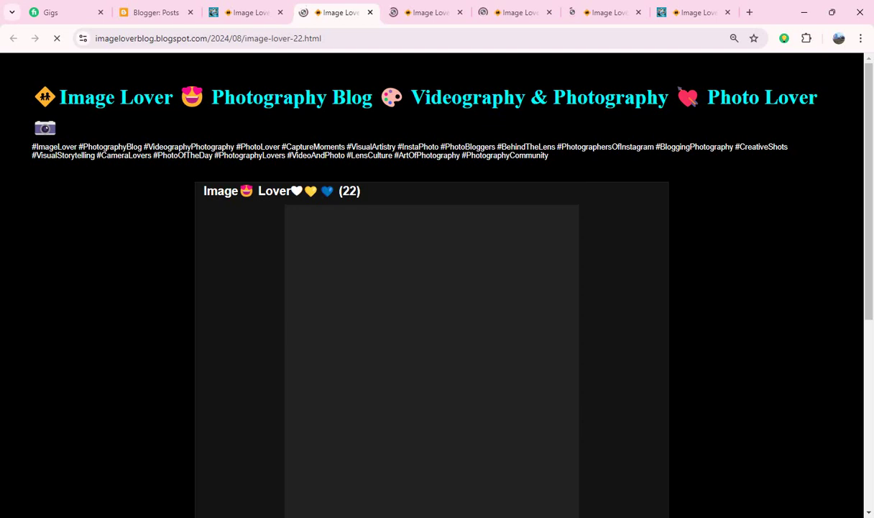
click(428, 12)
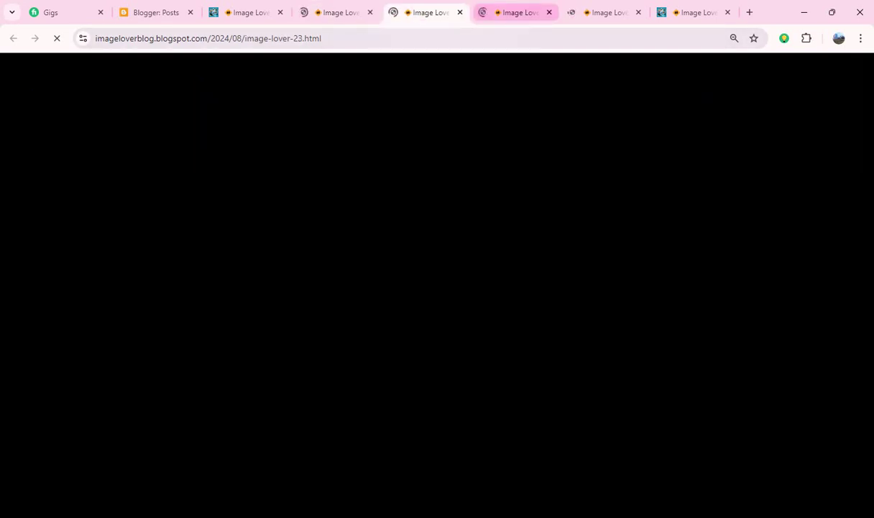
click(517, 12)
click(608, 12)
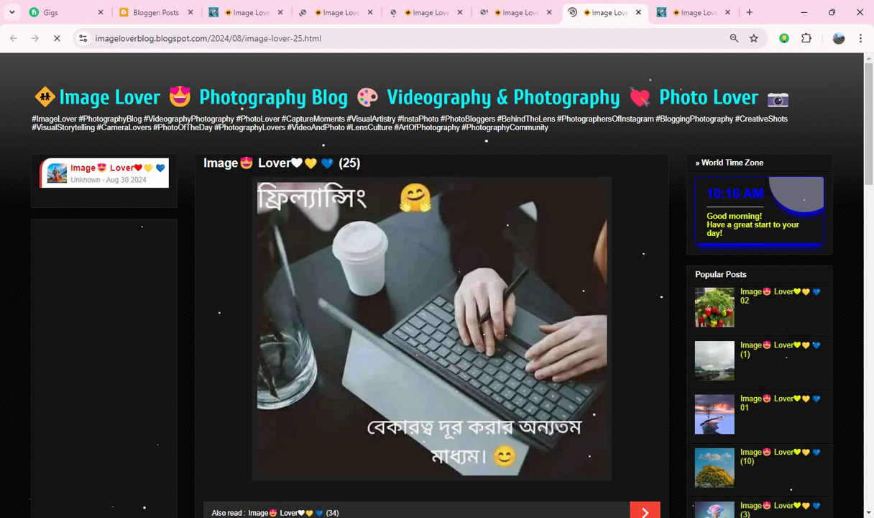
click(694, 13)
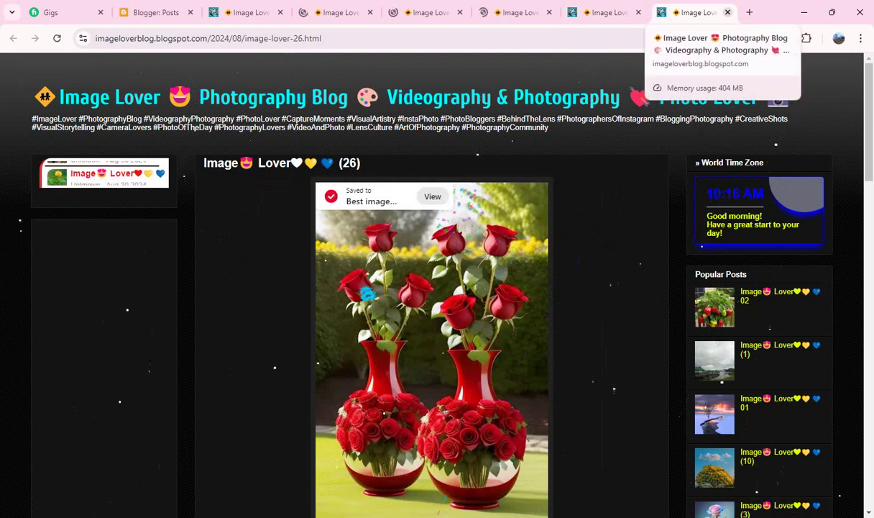
click(727, 12)
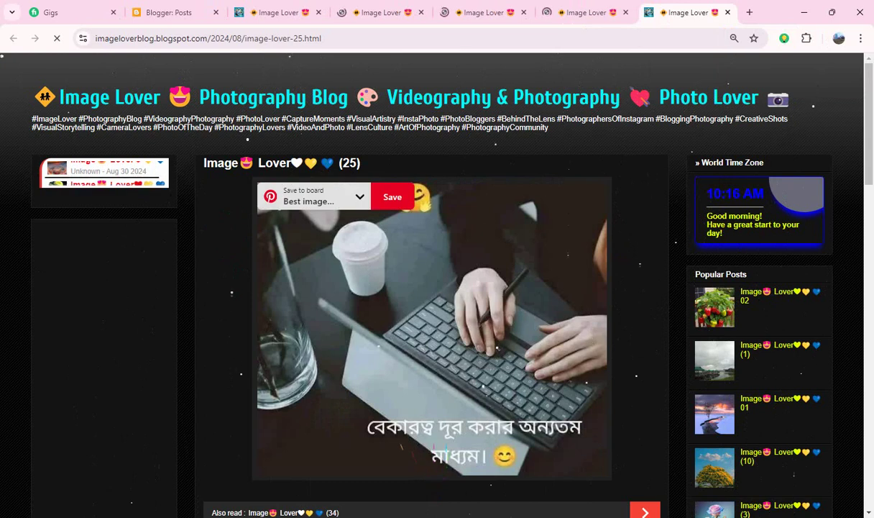
Step: Save the images of posts (25) and (24) to the "Best image..." Pinterest board and close their pages
click(392, 196)
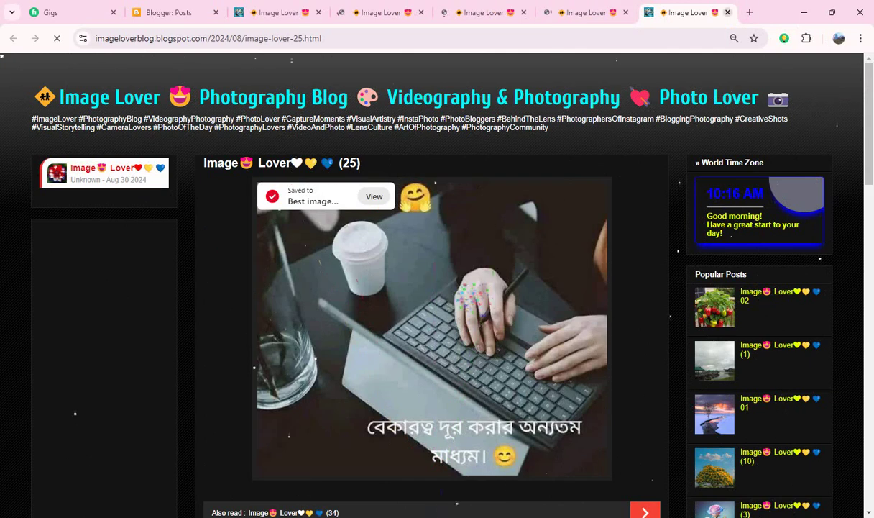
click(728, 13)
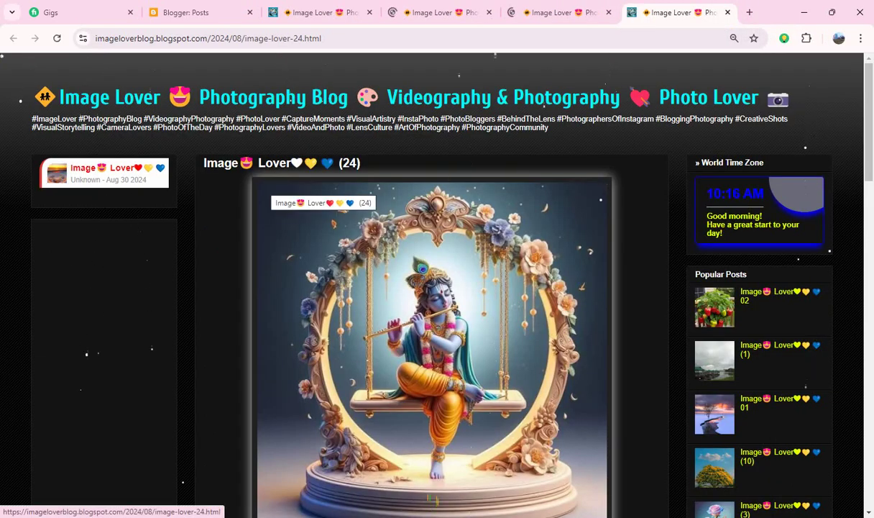
mouse_move(272, 193)
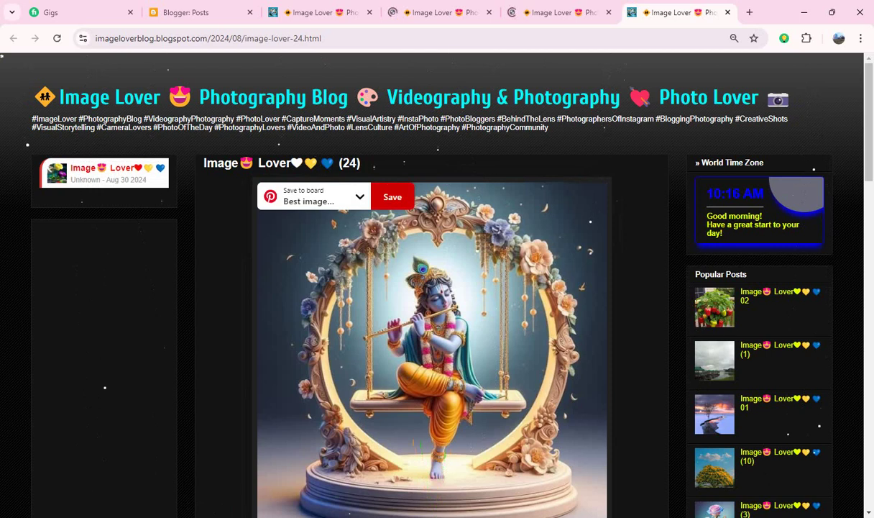
click(392, 196)
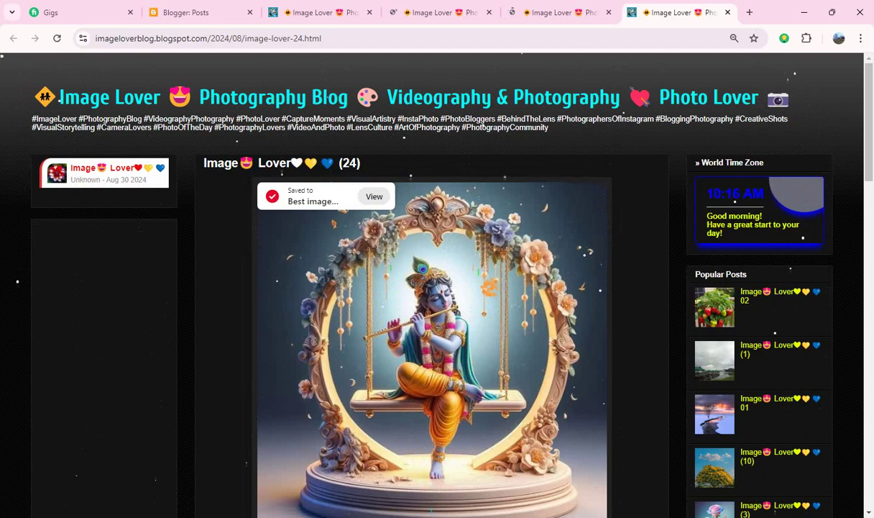
click(727, 12)
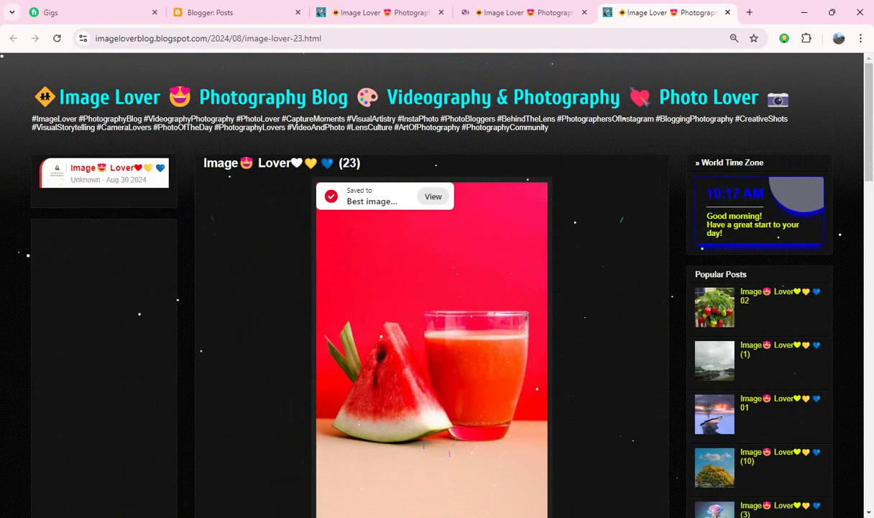
Step: Save the images of posts (23), (22) and (21) to the "Best image..." Pinterest board and close their pages
click(728, 13)
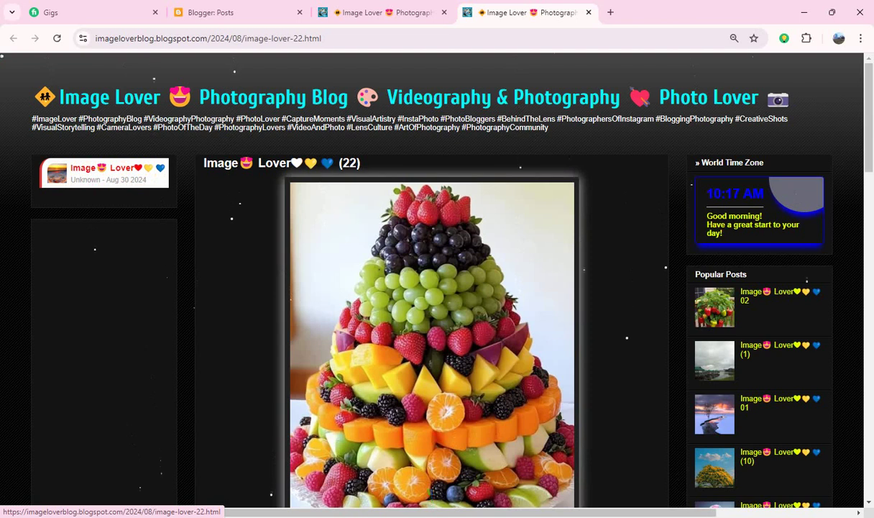
mouse_move(382, 392)
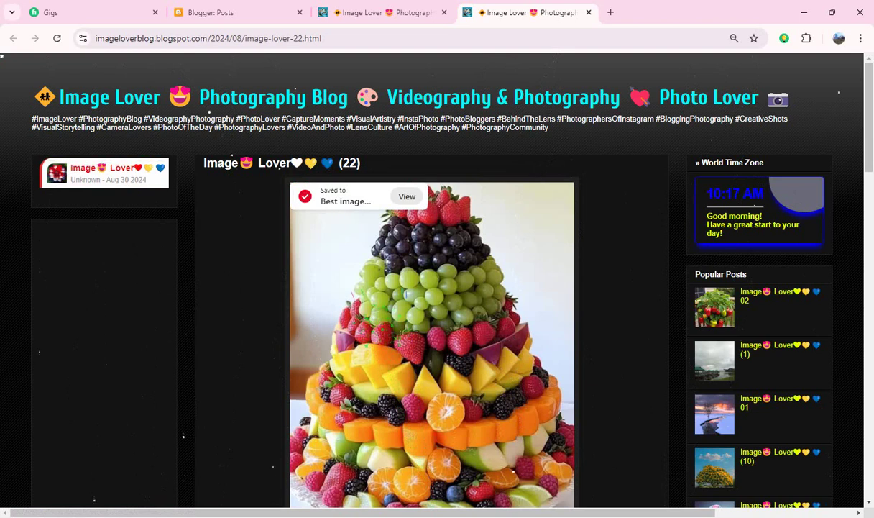
click(588, 13)
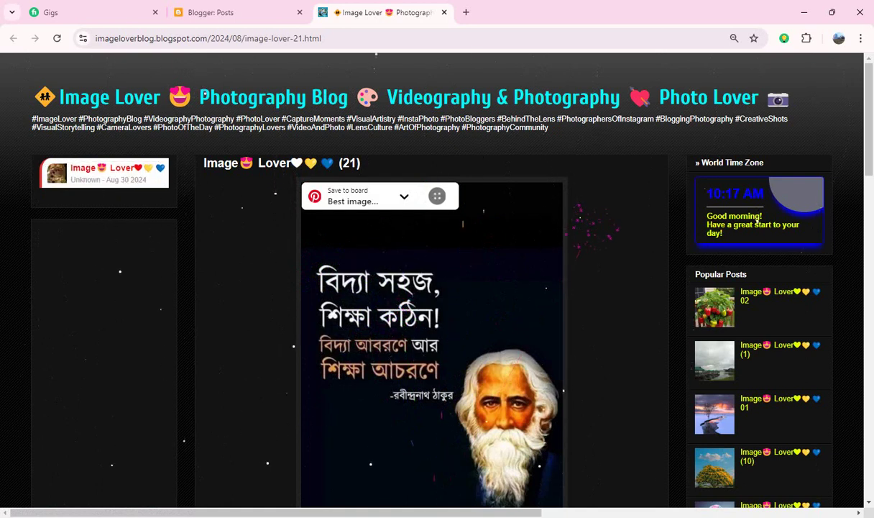
click(436, 196)
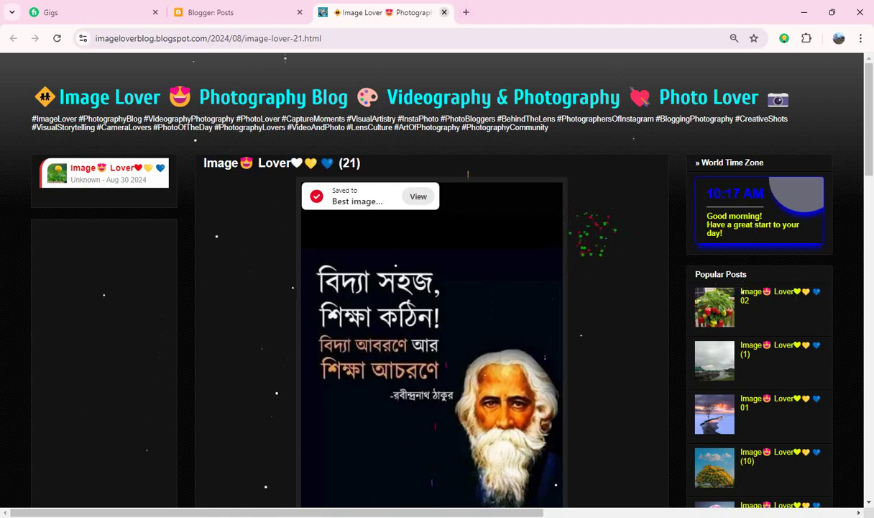
click(445, 12)
Step: Select posts (20) and (19) in the post list and open their published pages
scroll(504, 223, down, 1)
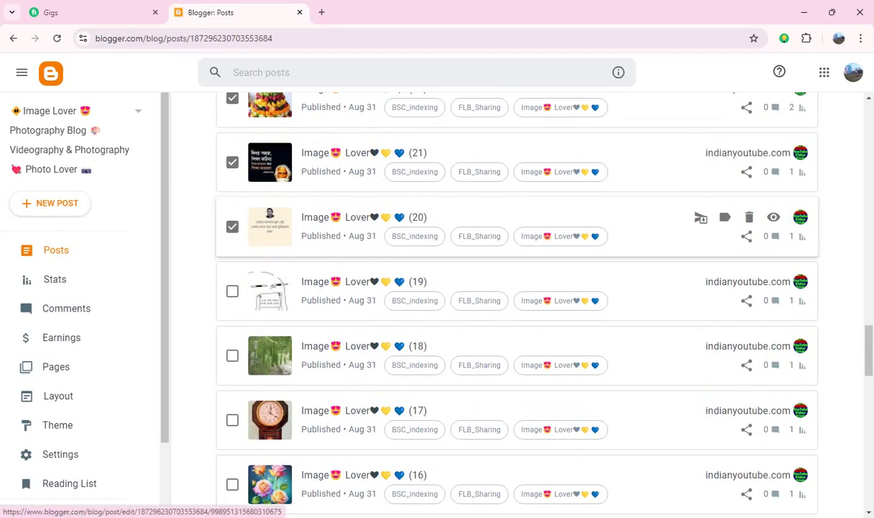
click(773, 217)
key(ctrl+shift+Tab)
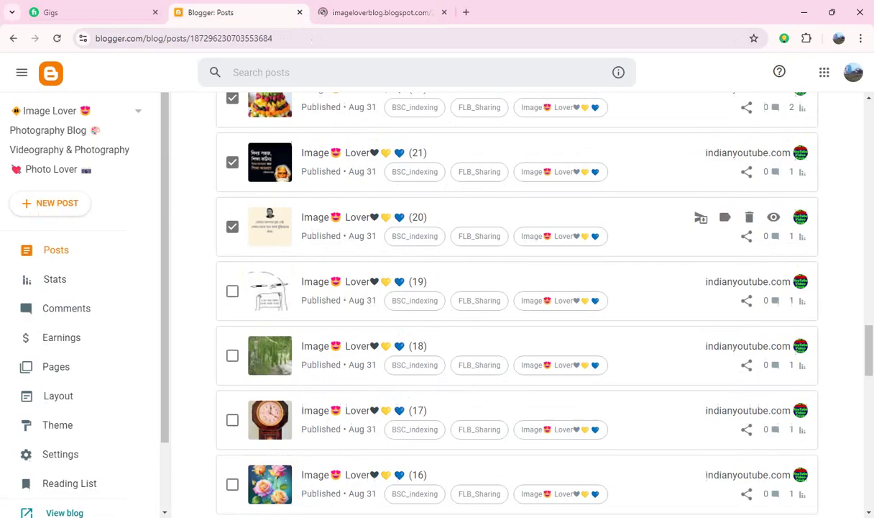
scroll(773, 280, down, 2)
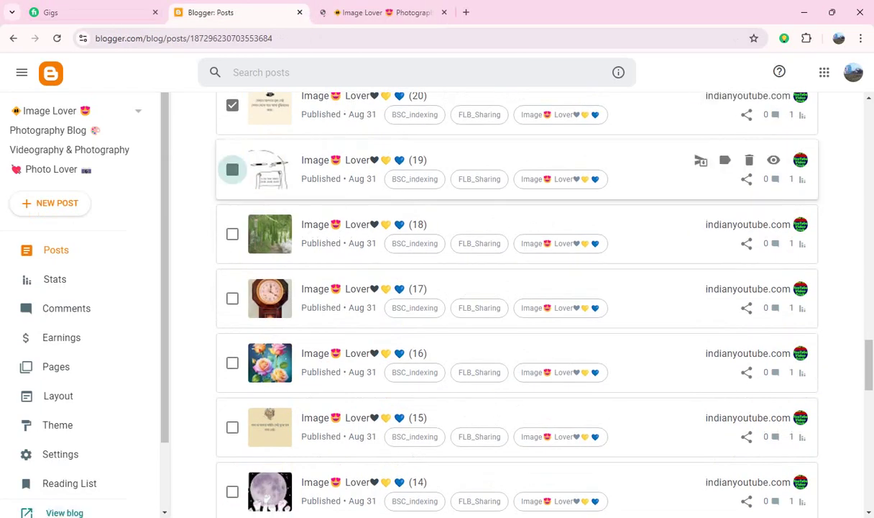
click(232, 170)
click(773, 161)
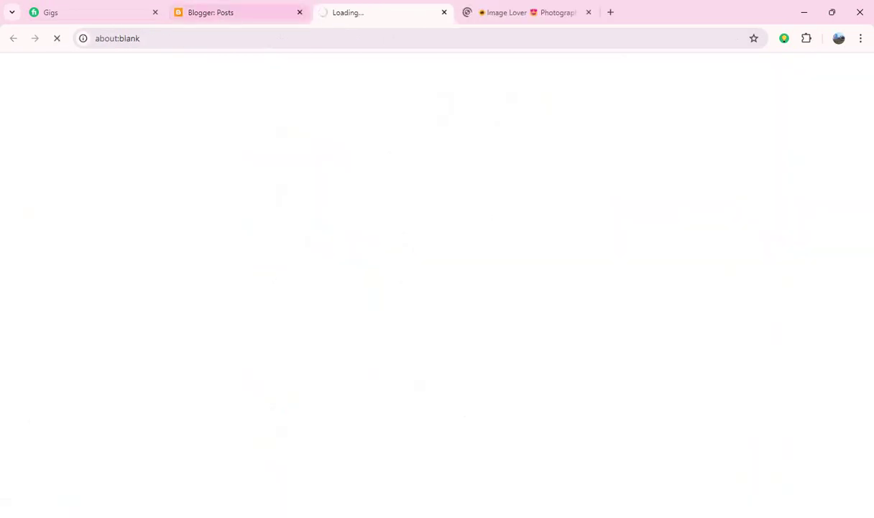
key(ctrl+shift+Tab)
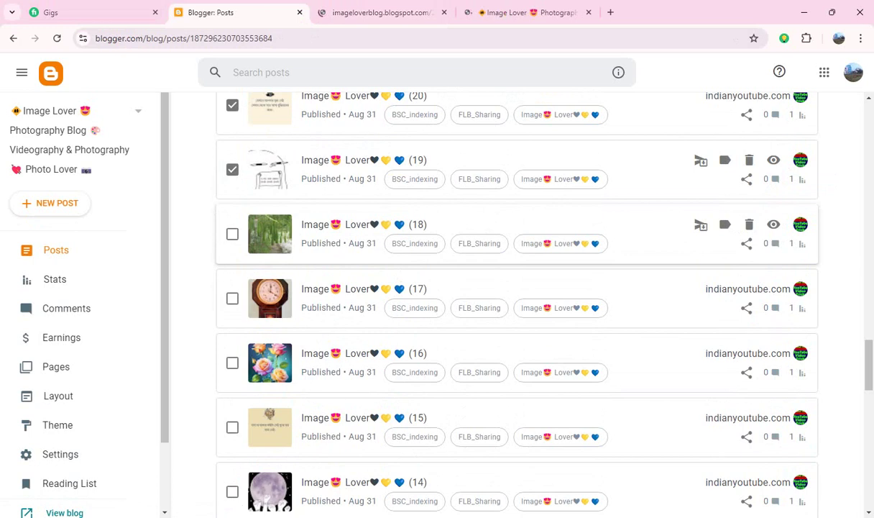
Step: Select posts (18) and (17) in the post list and open their published pages
click(232, 234)
click(773, 224)
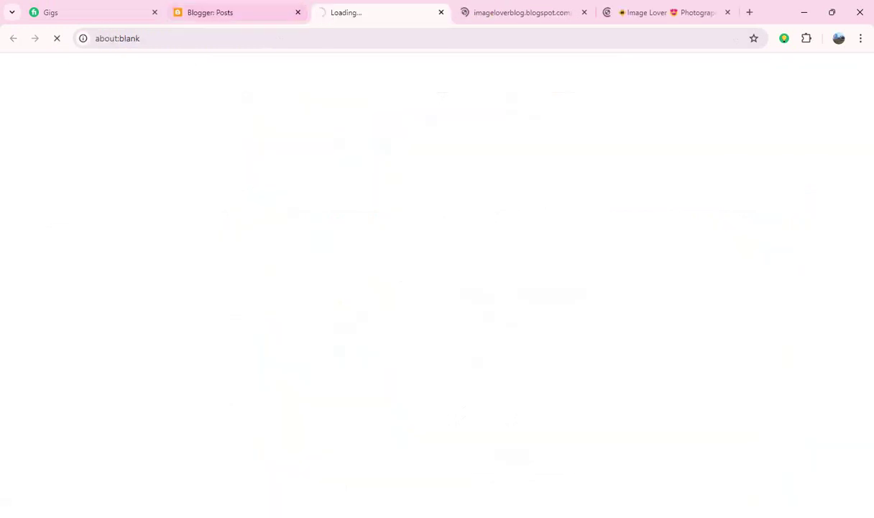
key(ctrl+shift+Tab)
scroll(773, 224, down, 1)
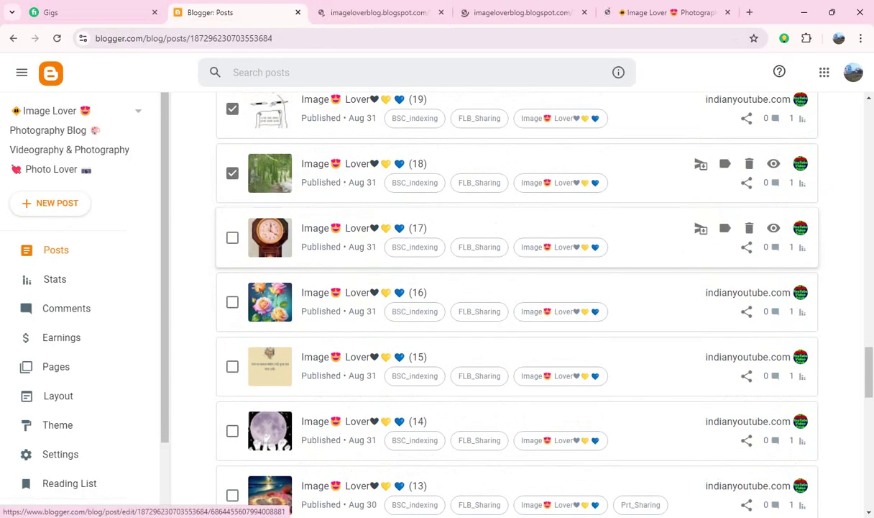
click(232, 237)
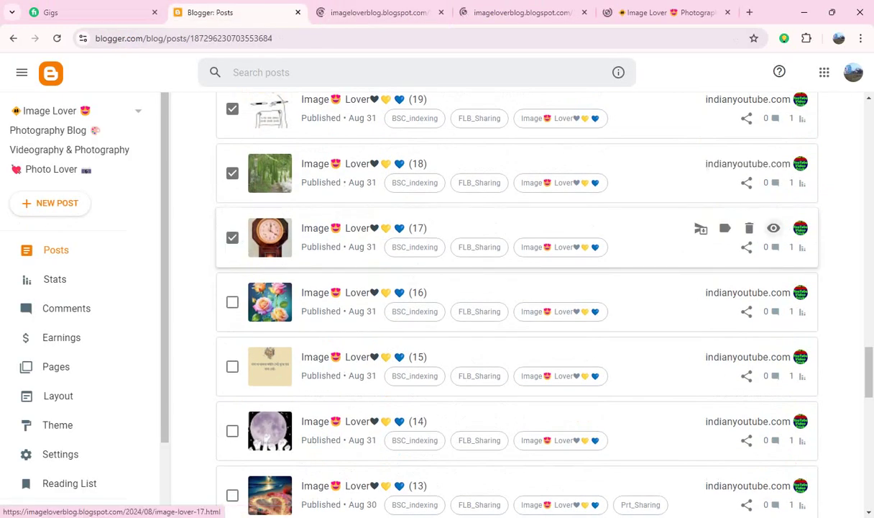
click(773, 227)
key(ctrl+shift+Tab)
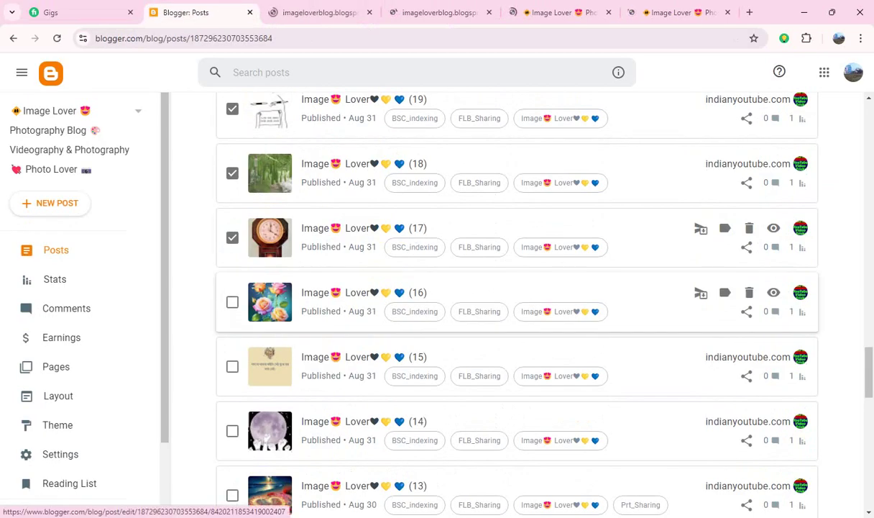
Step: Select post (16) in the post list
click(232, 302)
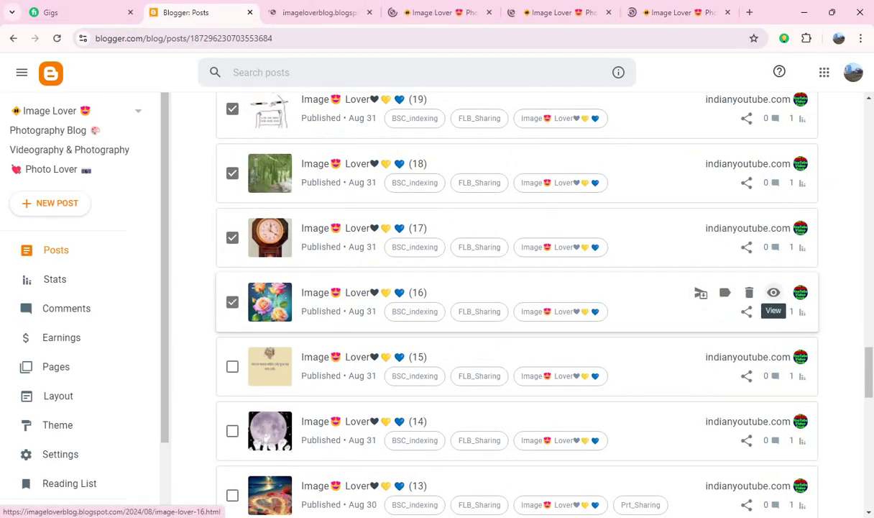